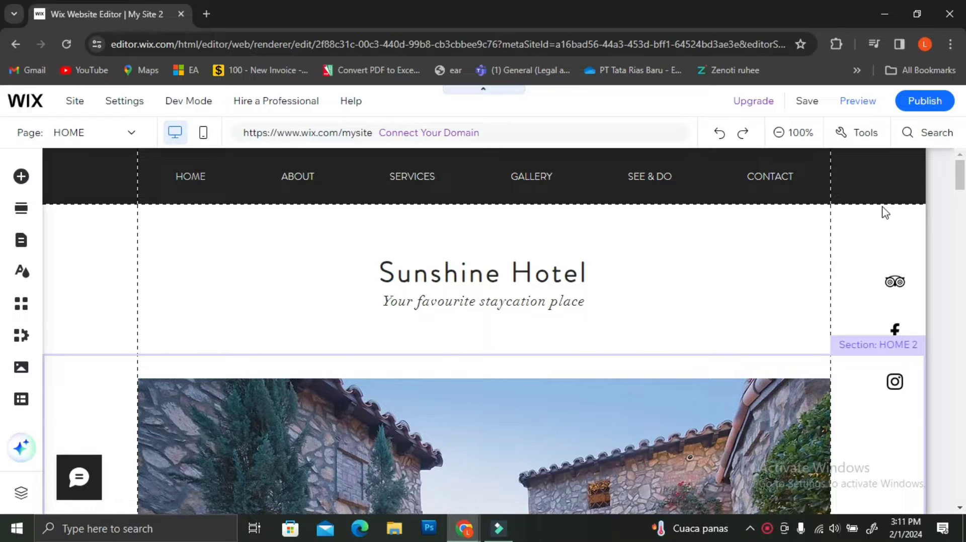
Look through the sections of the hotel site's home page
scroll(804, 382, "down", 5)
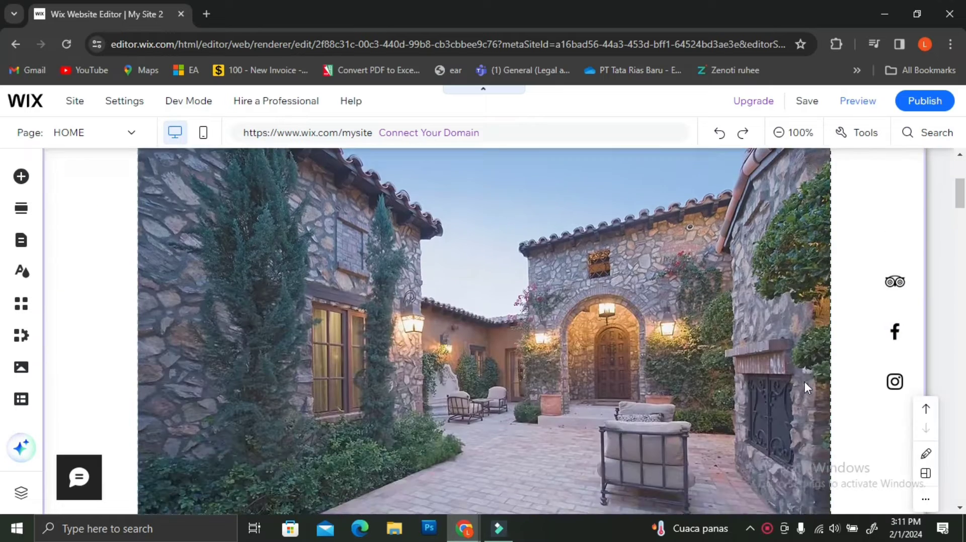
scroll(804, 382, "down", 15)
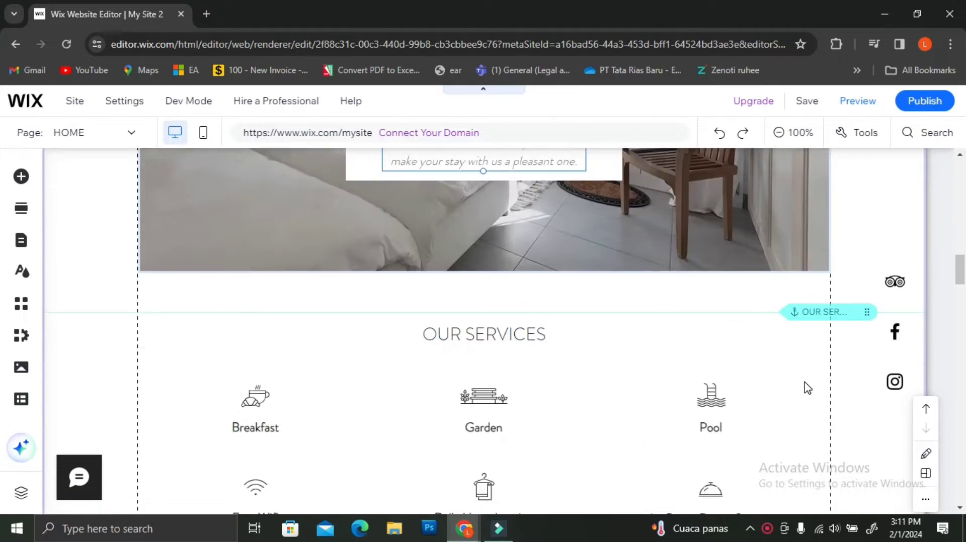
scroll(807, 387, "down", 8)
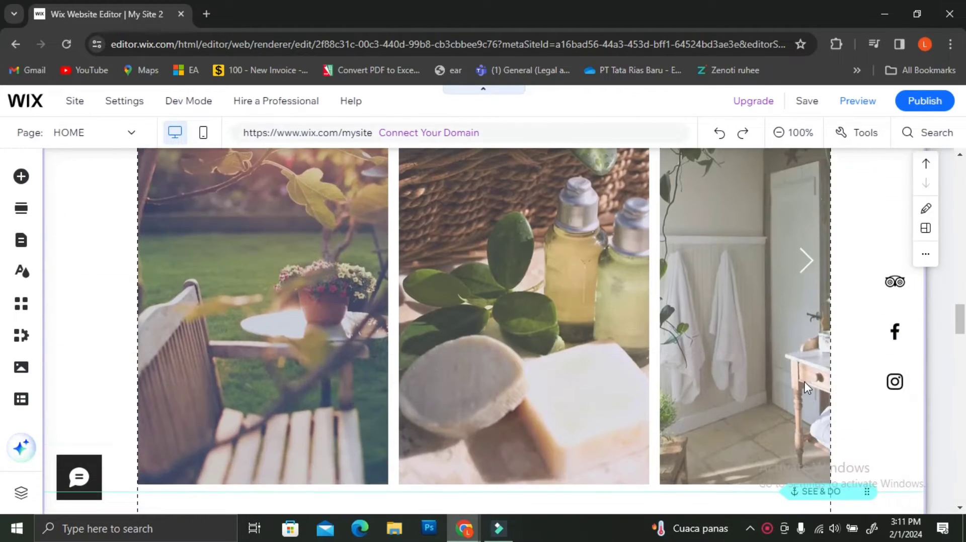
scroll(804, 387, "up", 20)
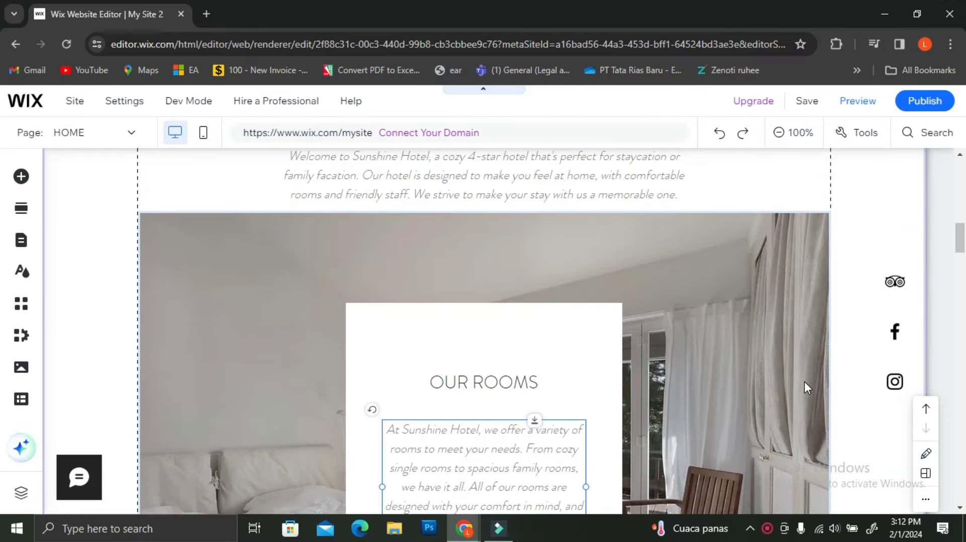
scroll(804, 382, "up", 5)
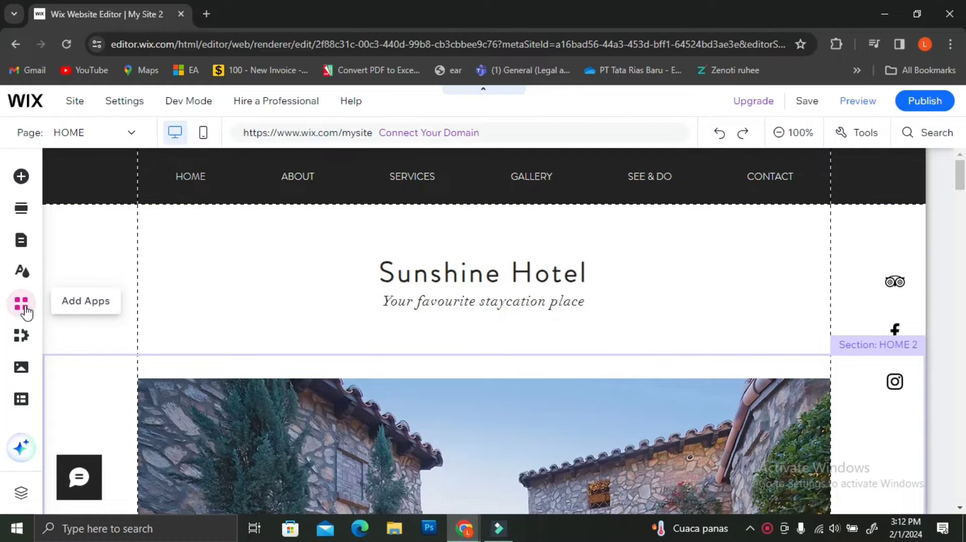
Search the Wix App Market for "hotel" and open the Wix Hotels app page
left_click(19, 309)
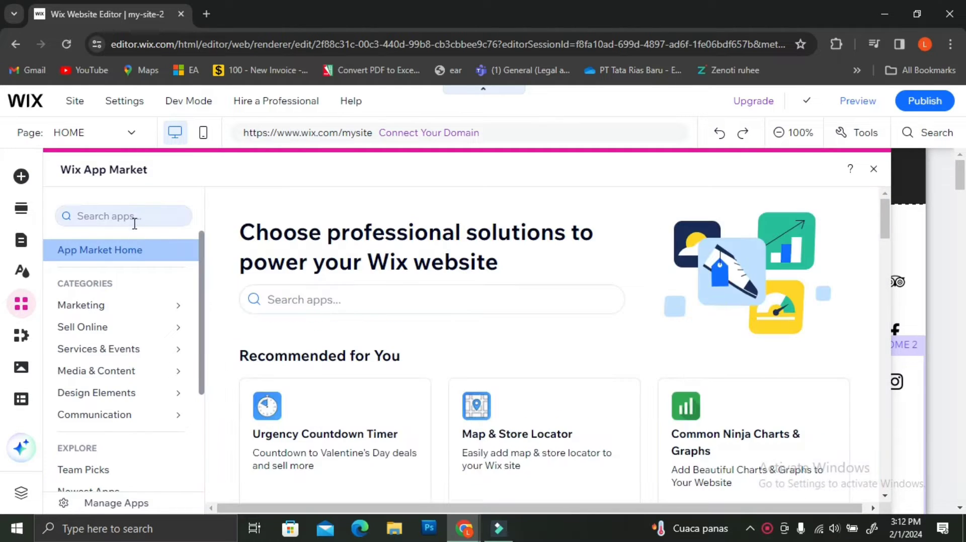
left_click(134, 217)
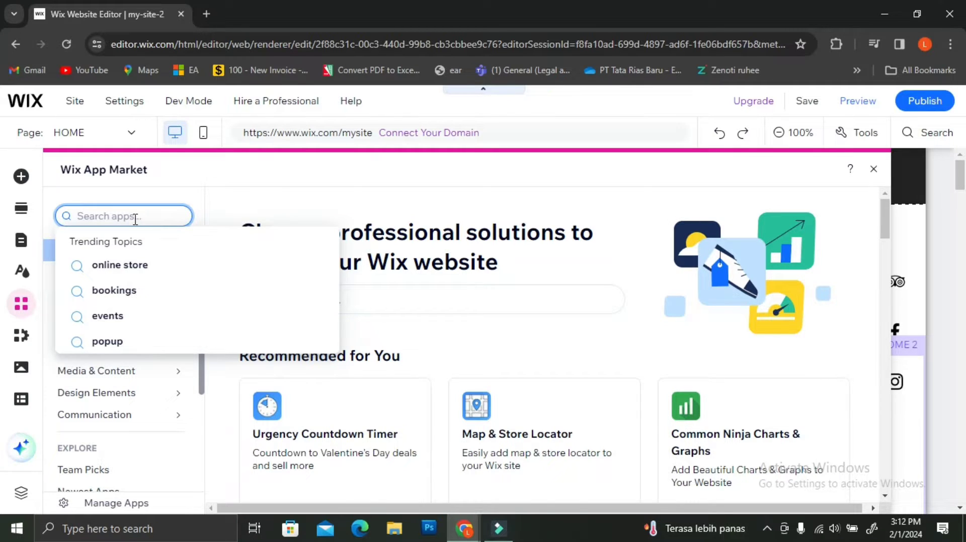
type("hotel")
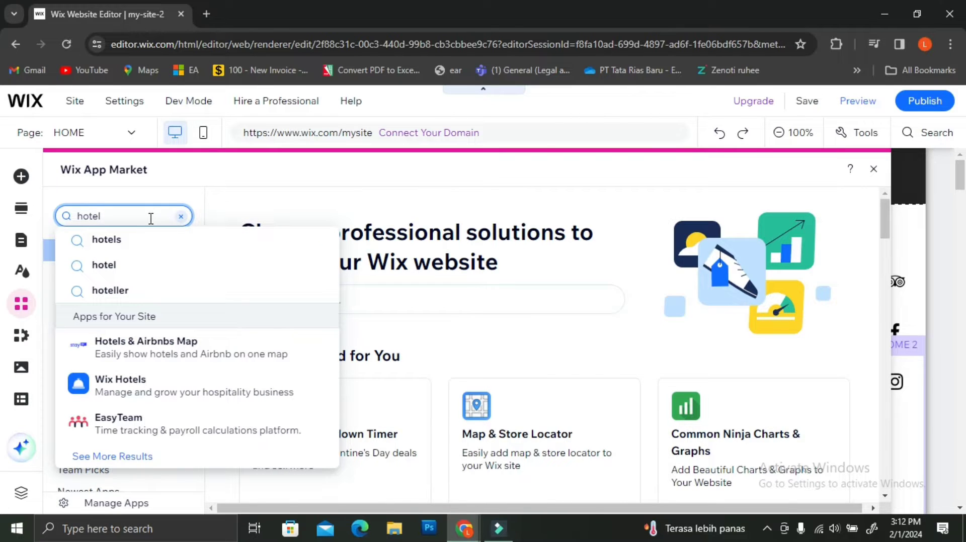
left_click(121, 400)
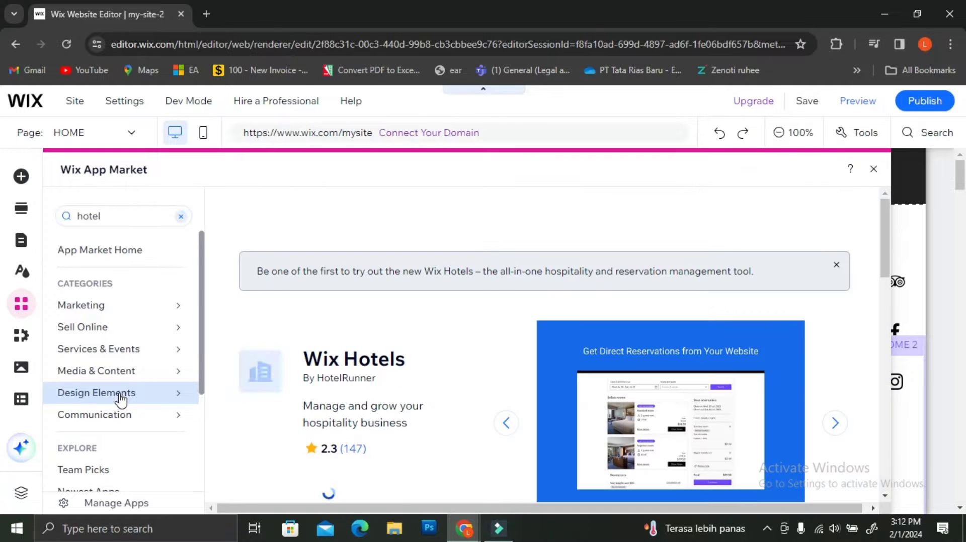
Add the Wix Hotels app to the site and agree to its permissions
scroll(395, 372, "down", 1)
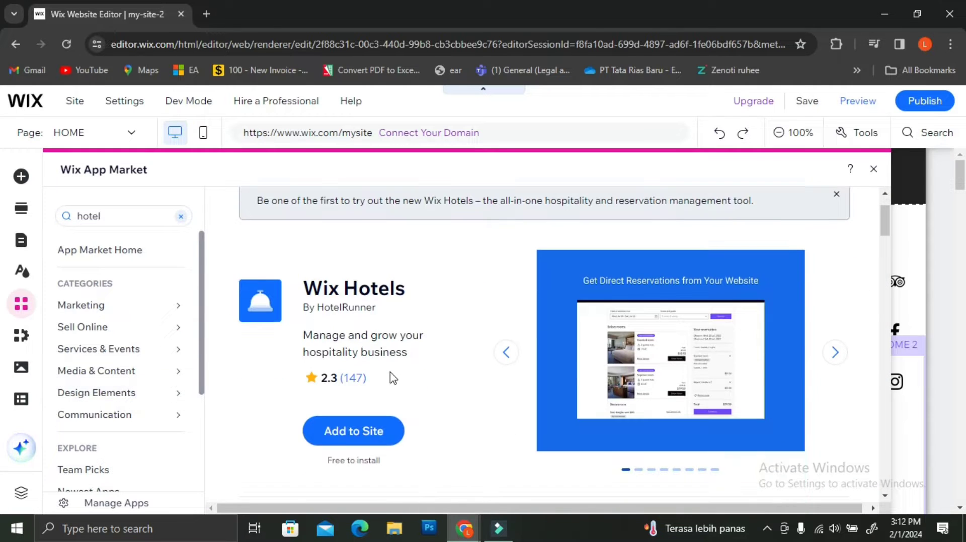
scroll(505, 336, "down", 1)
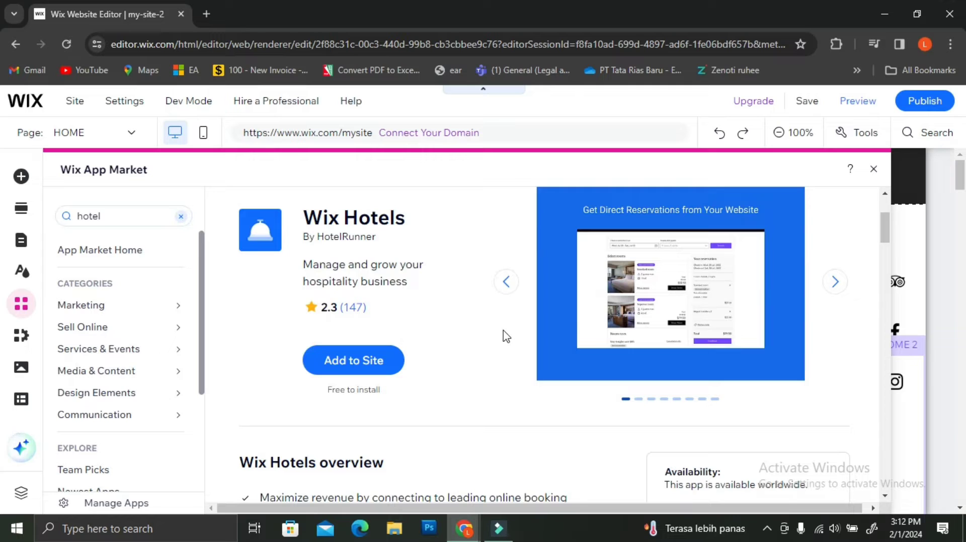
left_click(356, 363)
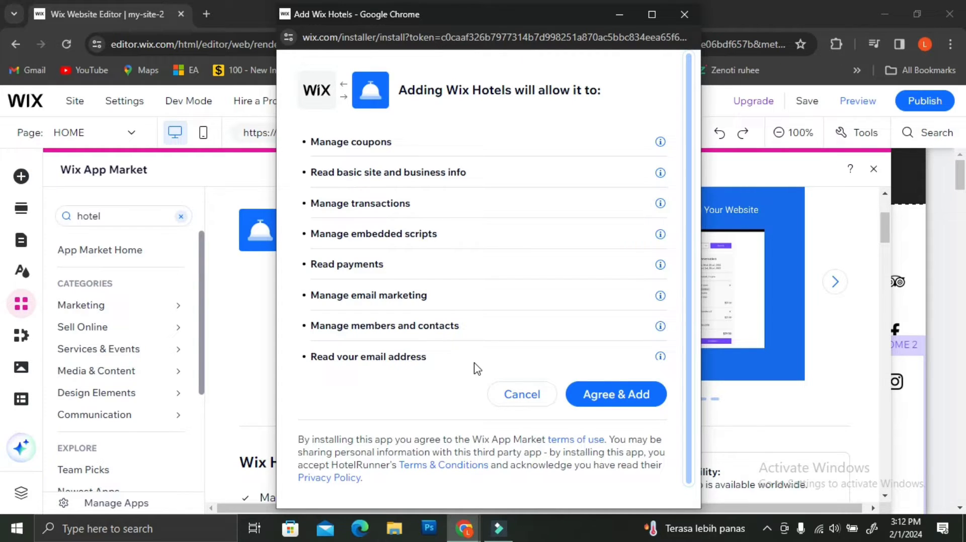
left_click(617, 400)
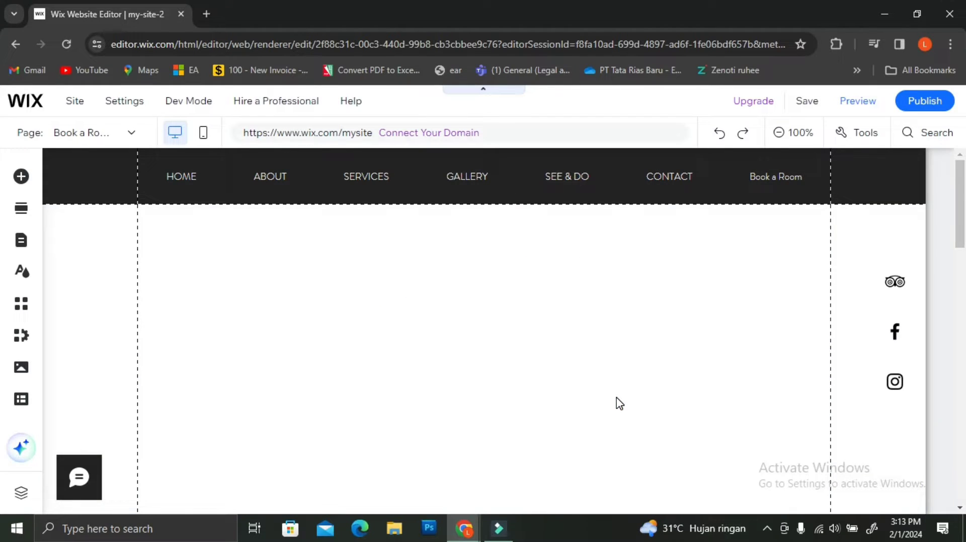
Examine the room listings and reservation area on the new Book a Room page
scroll(619, 403, "down", 1)
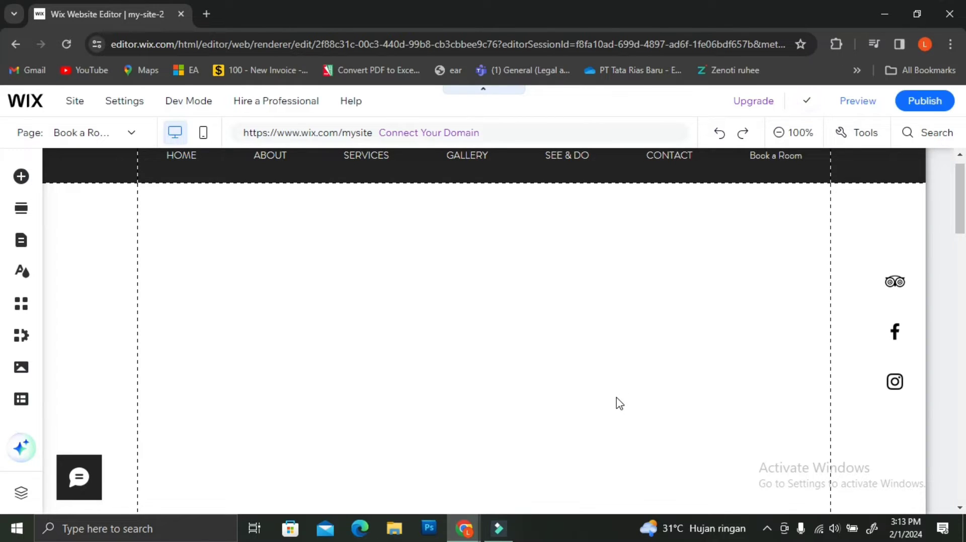
scroll(516, 334, "down", 1)
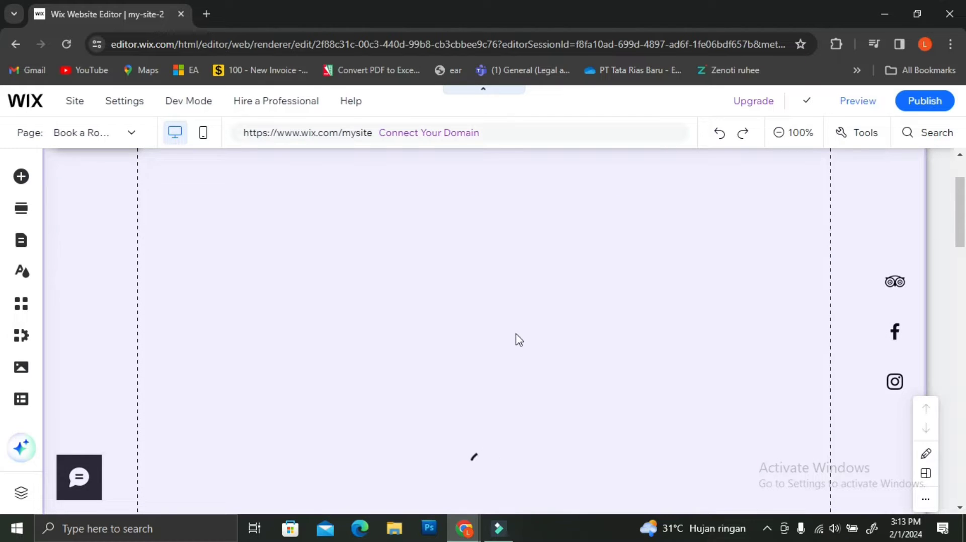
scroll(519, 340, "down", 4)
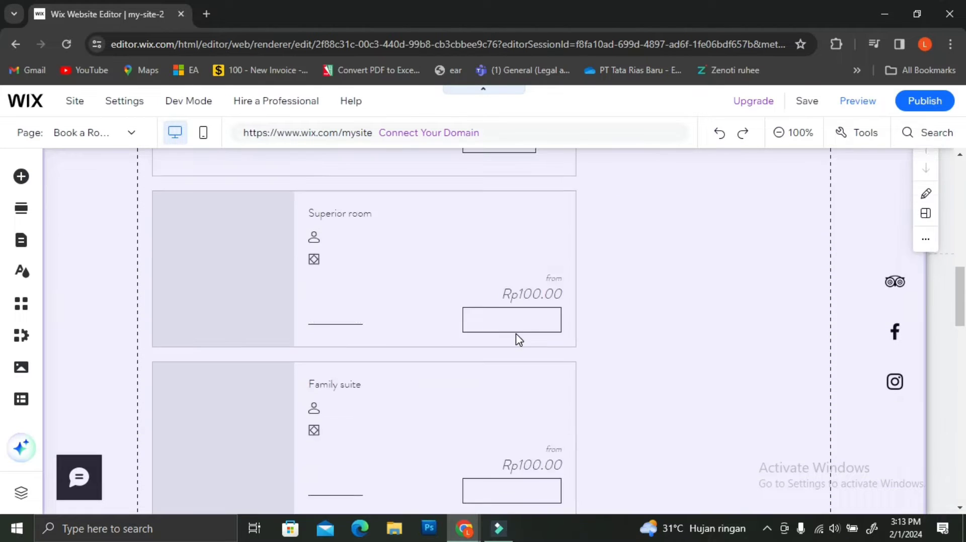
scroll(518, 340, "up", 9)
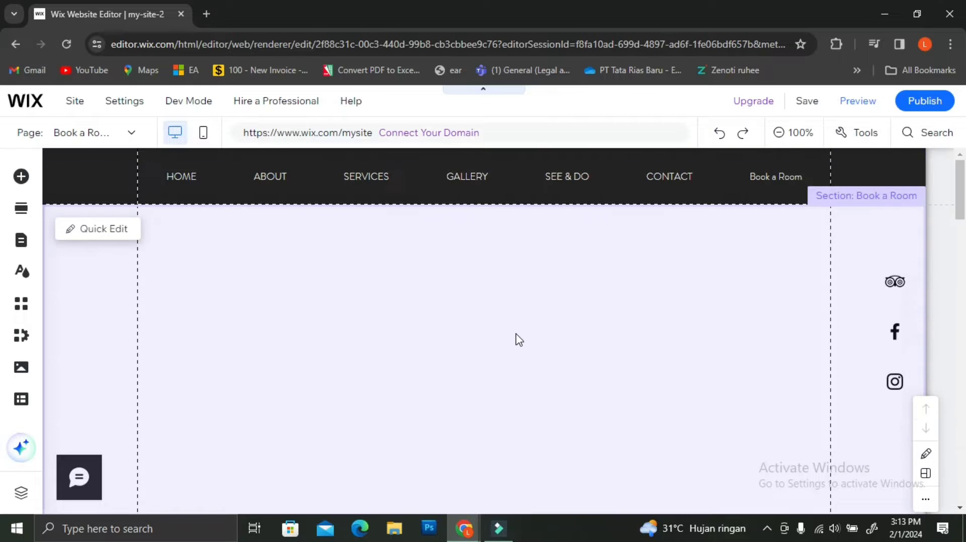
scroll(446, 330, "down", 3)
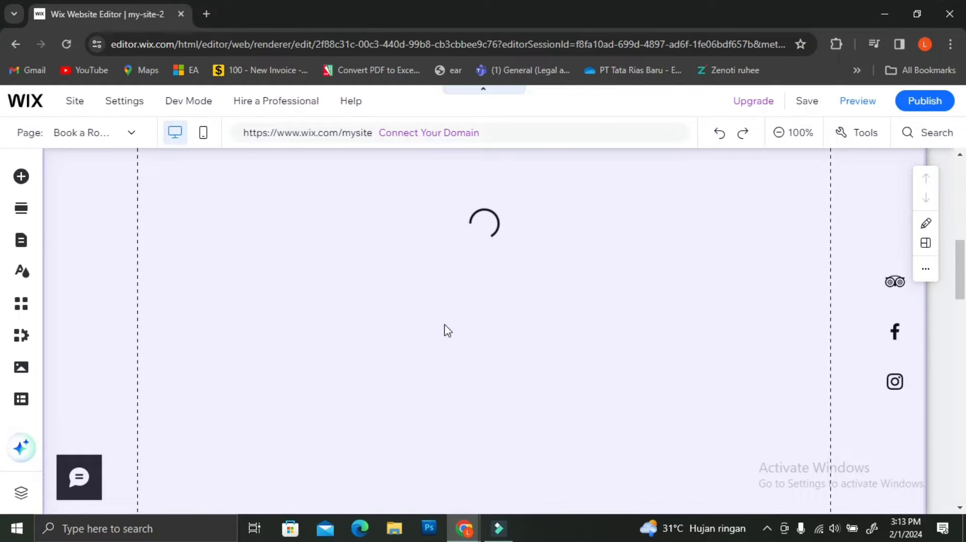
scroll(446, 278, "up", 4)
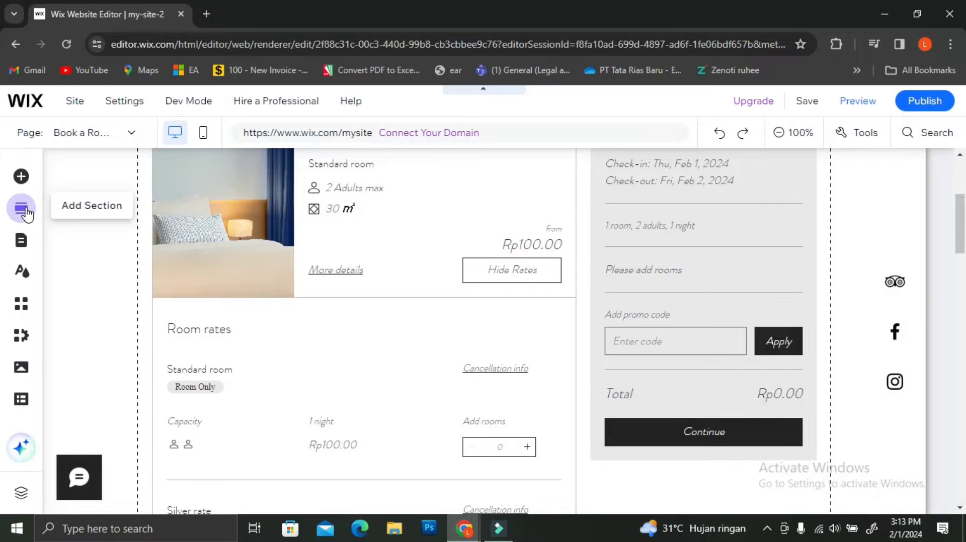
Check the site menu pages and the options available for the Wix Hotels Book a Room page
left_click(21, 240)
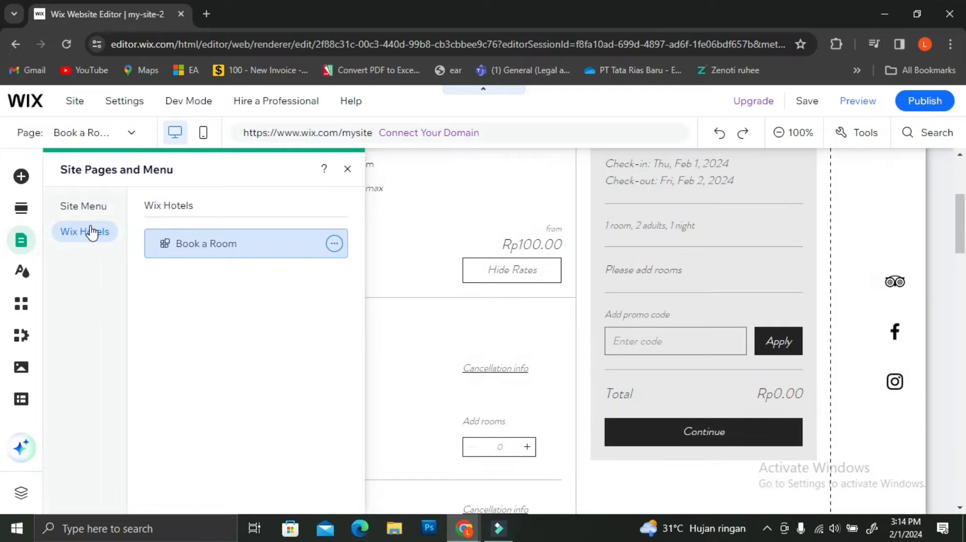
left_click(91, 207)
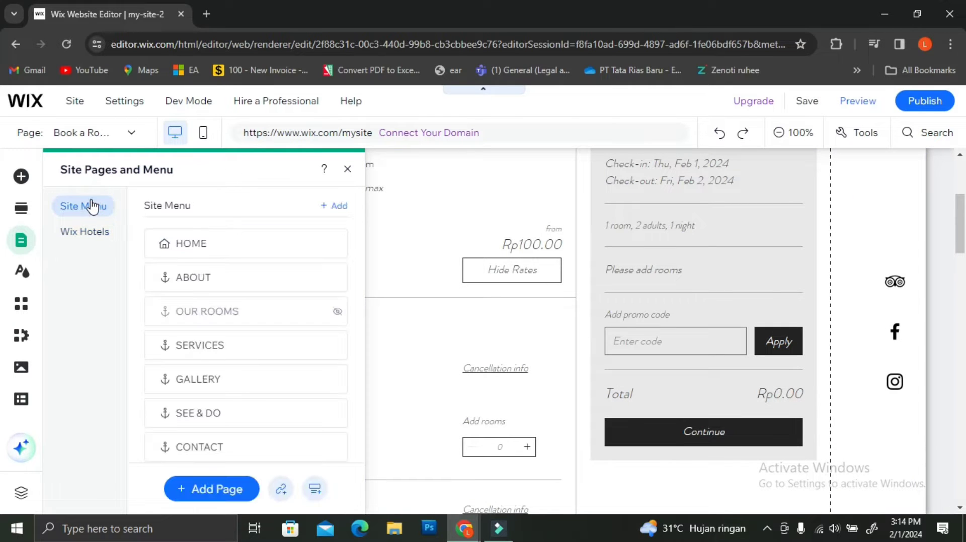
left_click(83, 232)
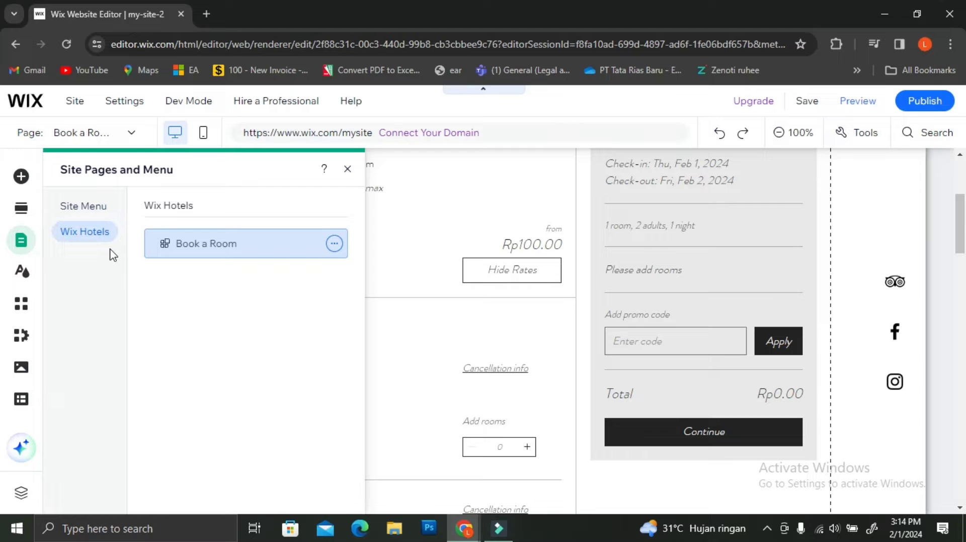
left_click(214, 245)
left_click(334, 242)
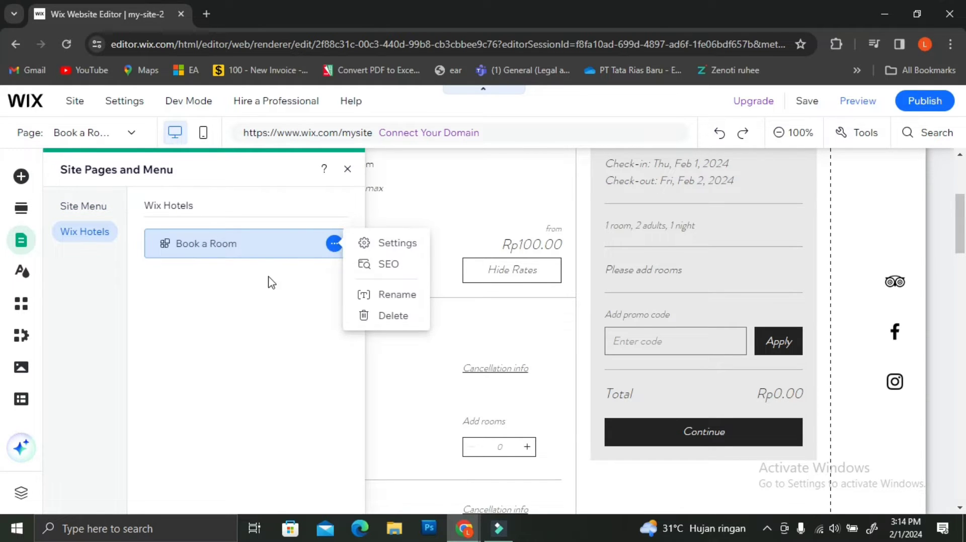
left_click(267, 275)
left_click(253, 246)
Move the Book a Room page above CONTACT and SEE & DO in the site menu
left_click(81, 206)
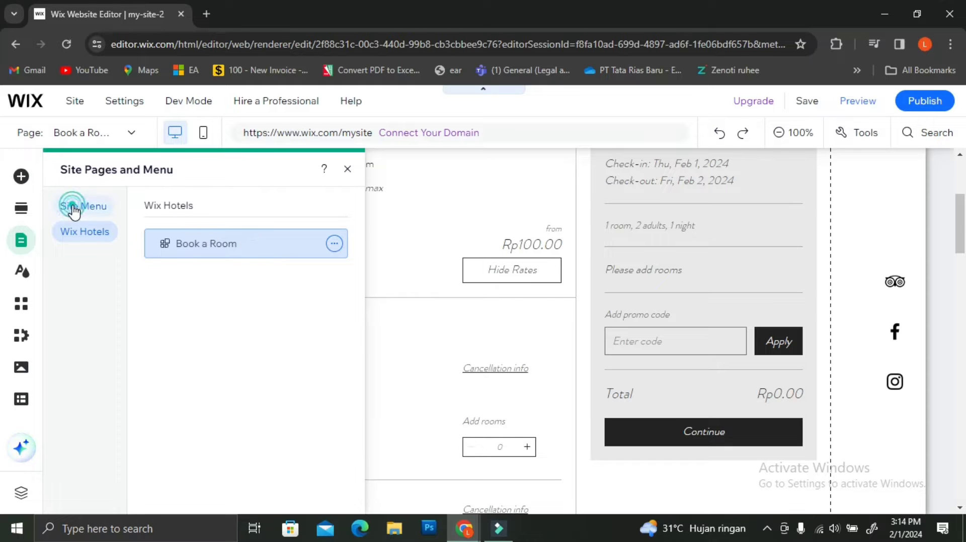
scroll(239, 315, "down", 2)
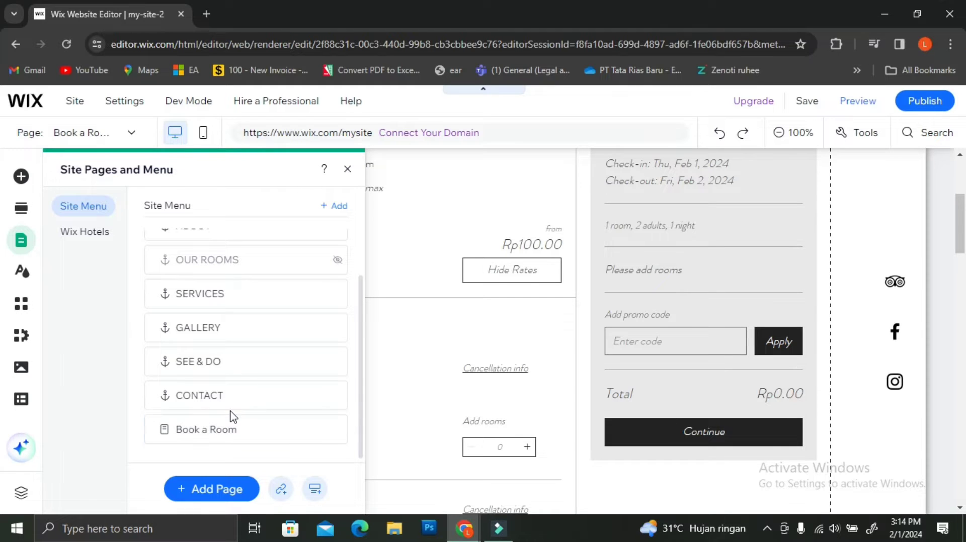
left_click_drag(233, 436, 252, 352)
left_click(345, 279)
Open the settings of the Book a Room booking widget on the page
left_click(247, 325)
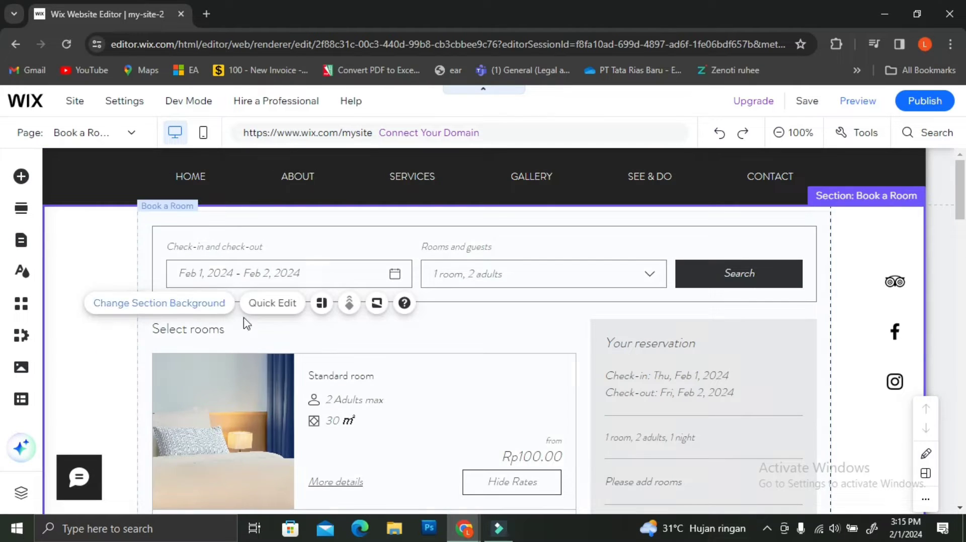
left_click(346, 335)
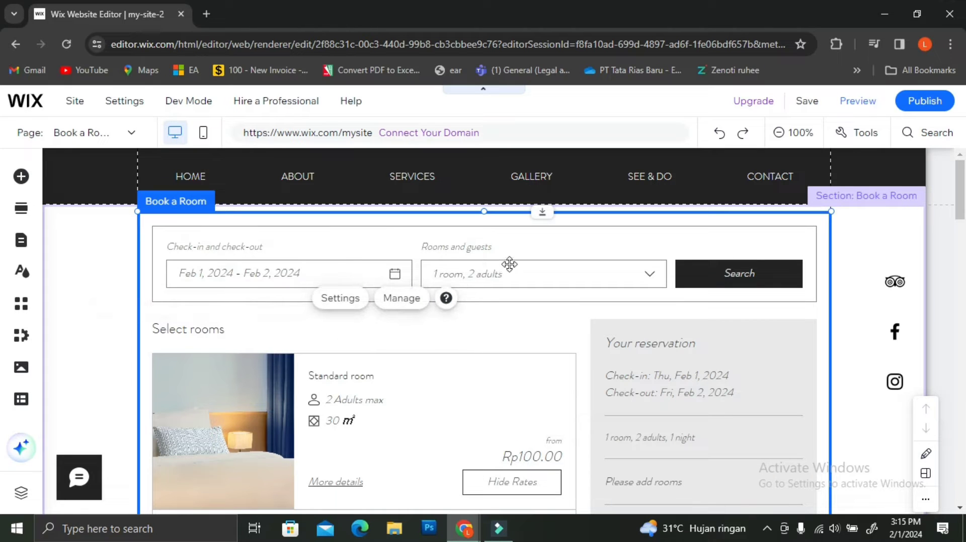
left_click(358, 304)
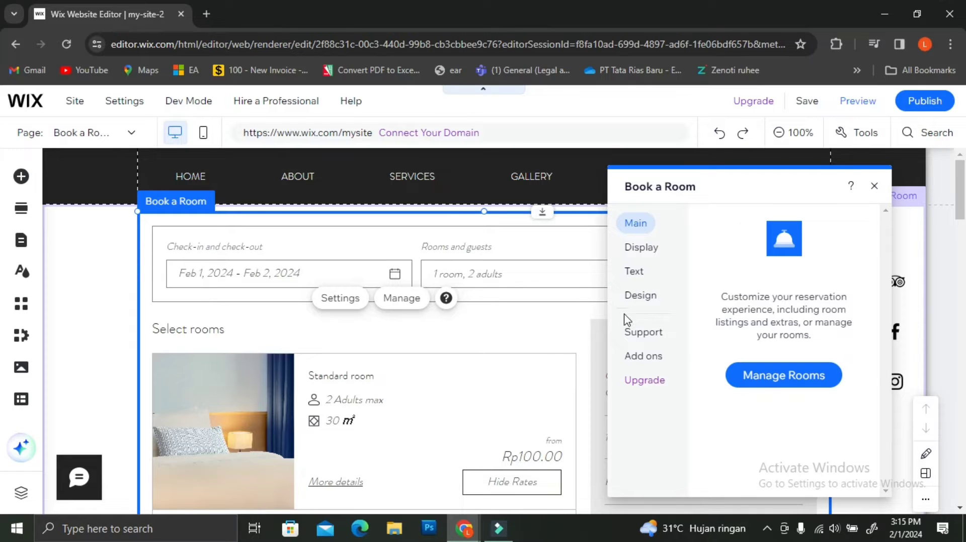
Try the "Left side of page" position for the reservation summary and restore "Right side of page"
left_click(649, 251)
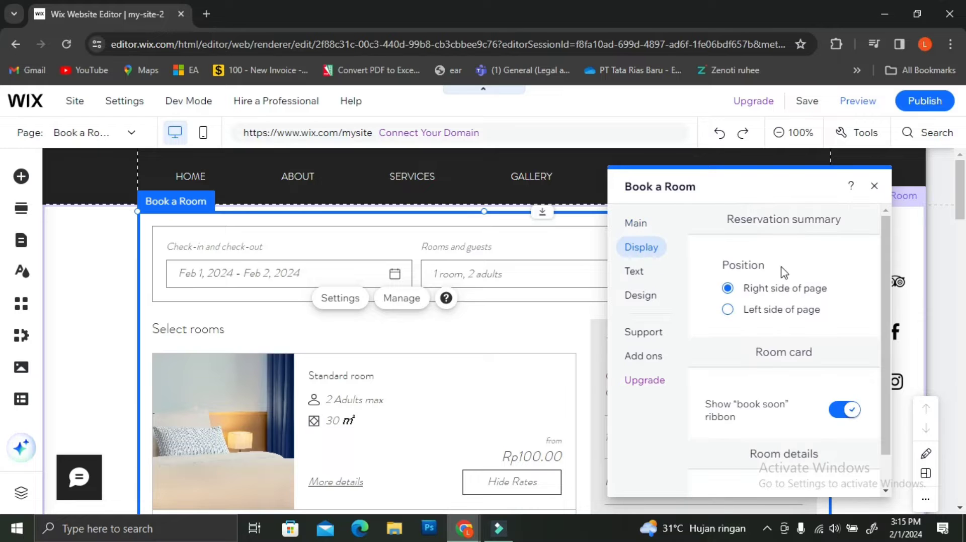
left_click(727, 309)
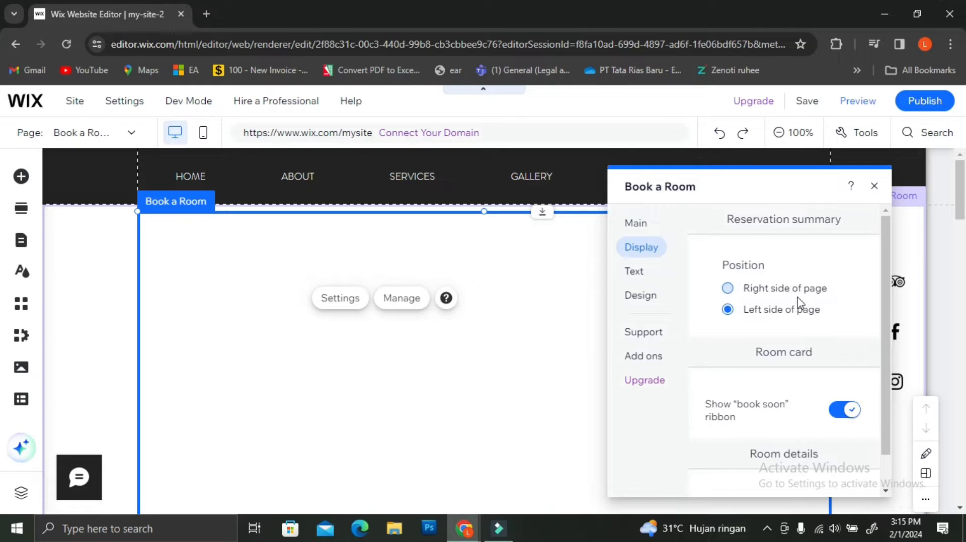
left_click(728, 288)
Review the booking widget's room card and room details display options, and open its text settings
scroll(824, 314, "down", 1)
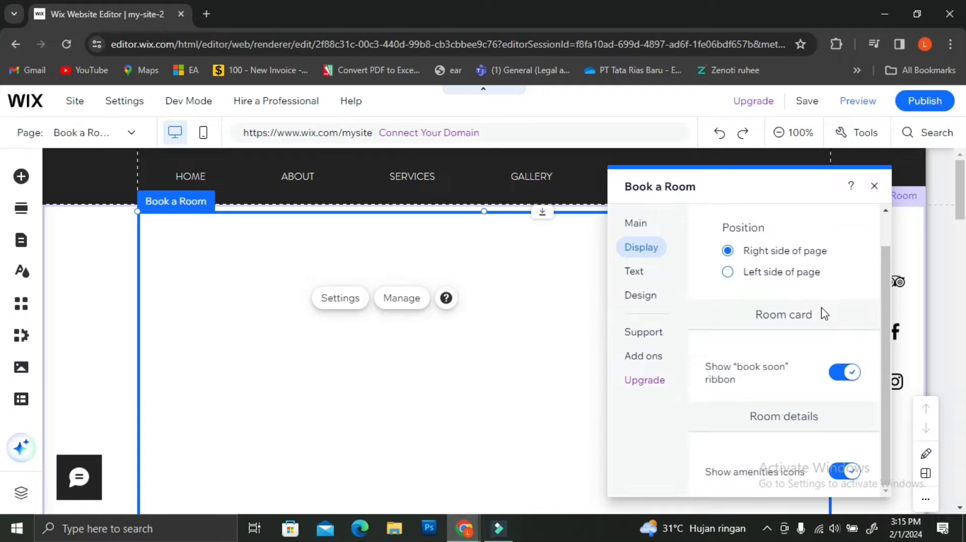
left_click(886, 295)
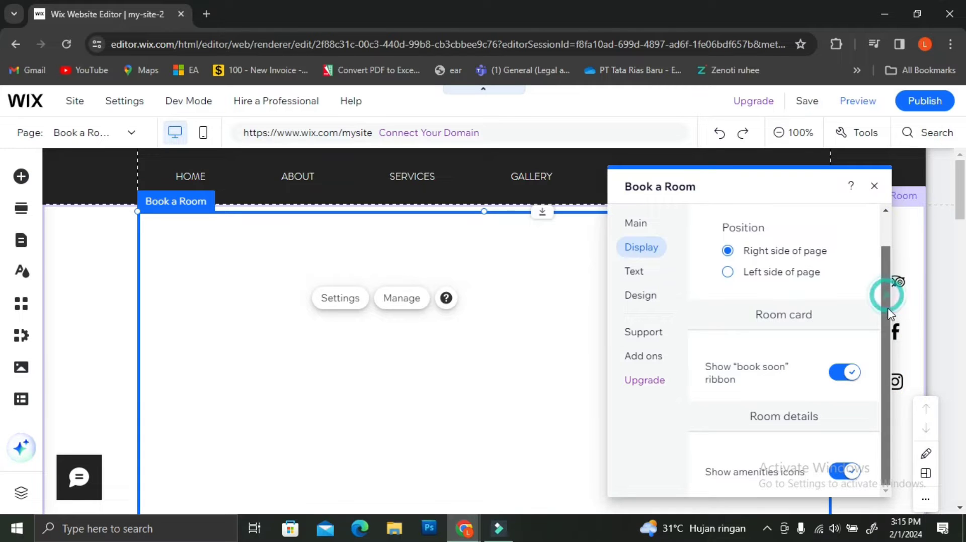
left_click_drag(888, 313, 885, 258)
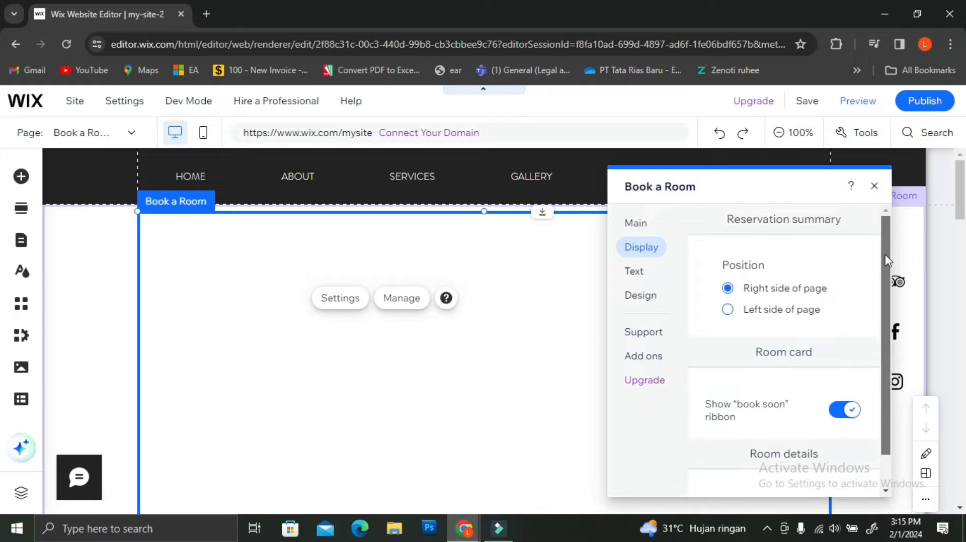
scroll(885, 266, "down", 1)
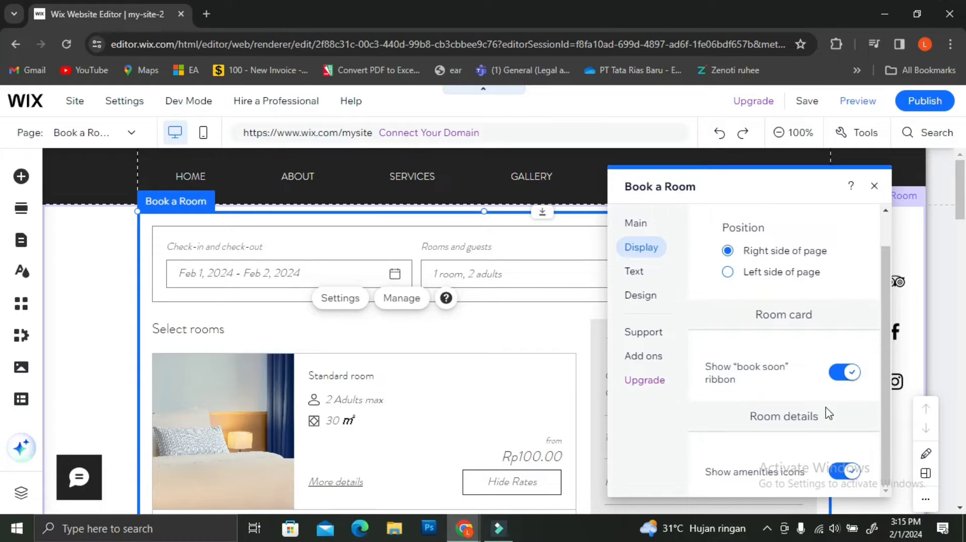
left_click(633, 272)
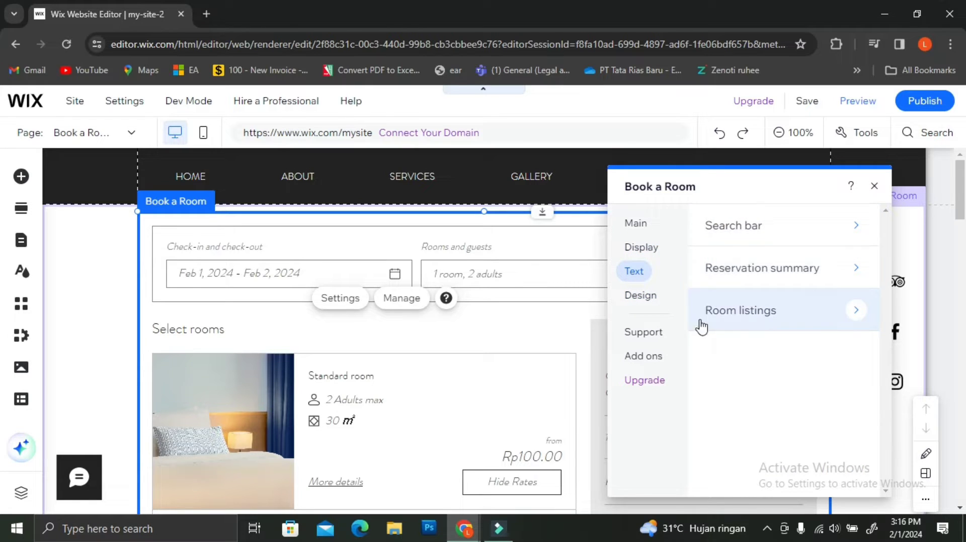
Review the booking widget's design options and main settings, and close its settings
left_click(649, 298)
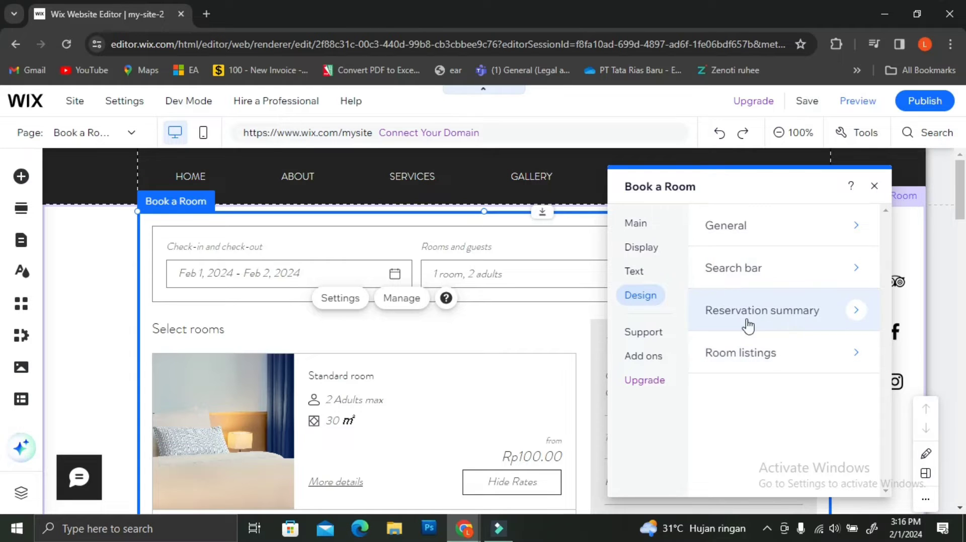
left_click(636, 224)
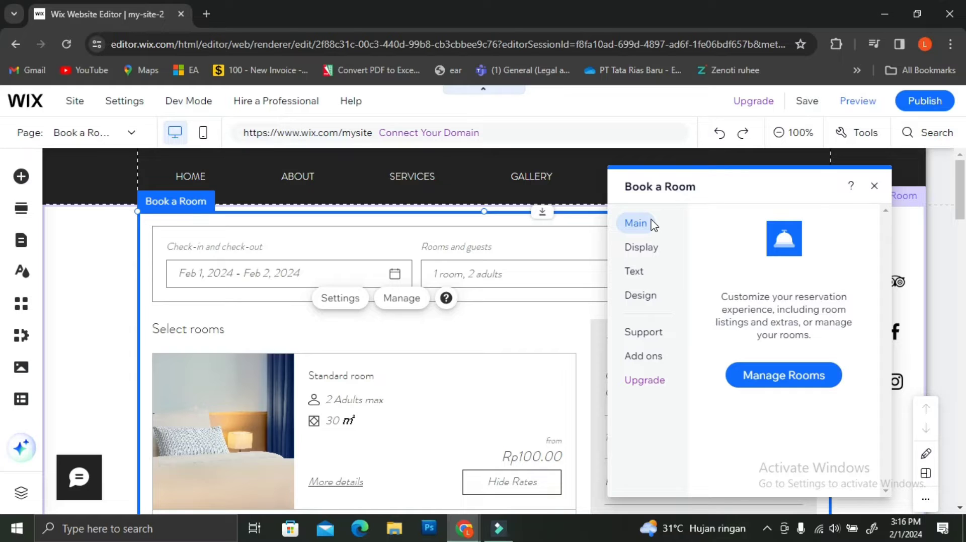
left_click(873, 189)
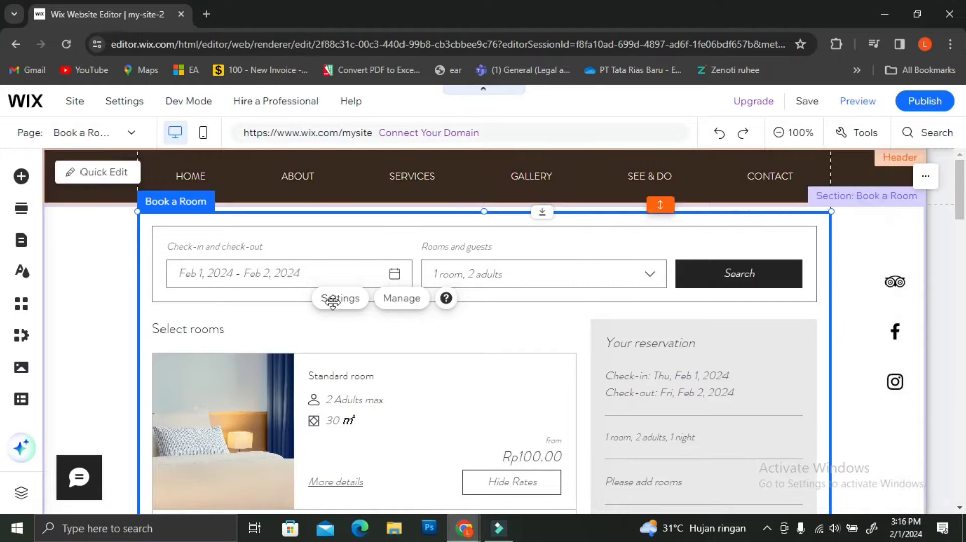
Open the booking widget's management dashboard and set the property name to Sunshine Hotel
left_click(397, 302)
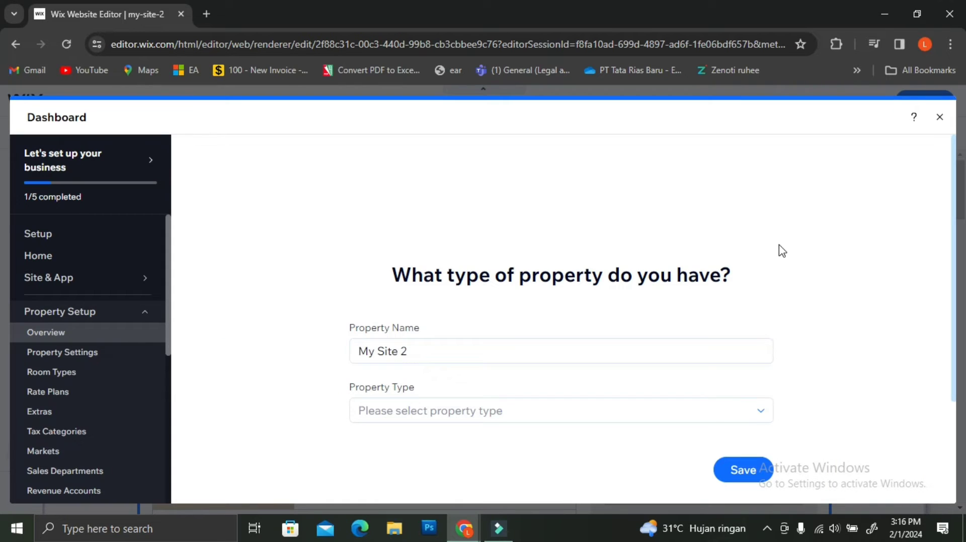
scroll(618, 335, "down", 2)
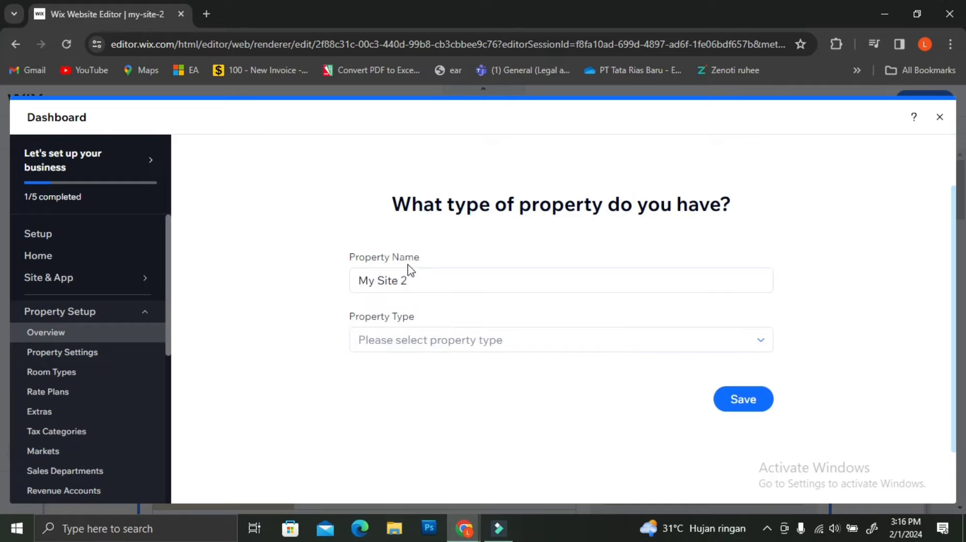
triple_click(484, 283)
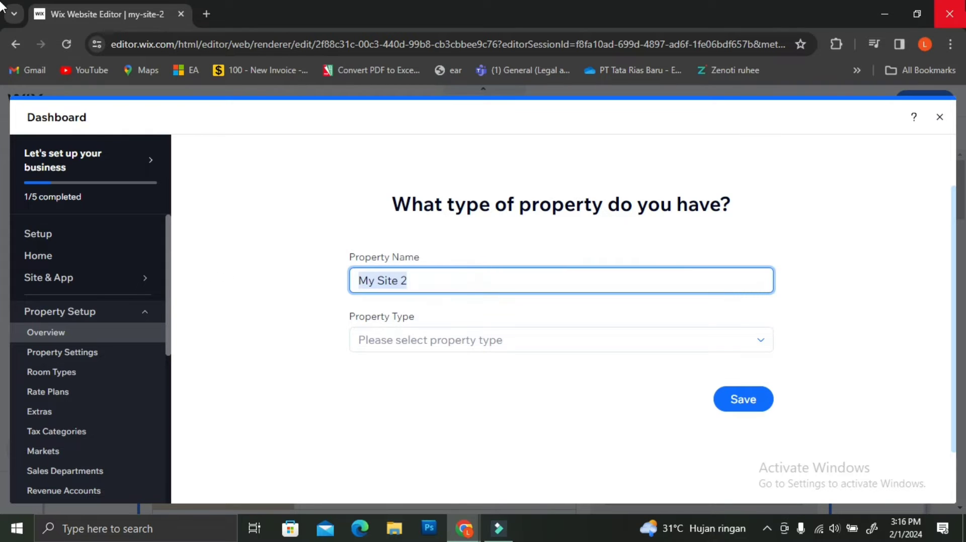
type("Sunshine Hotel")
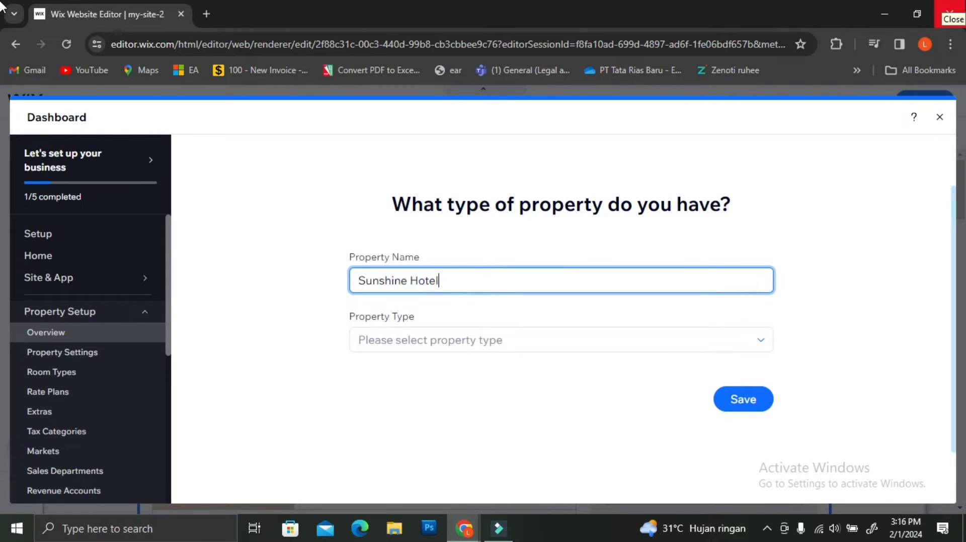
Choose Hotel as the property type and save the property details
left_click(619, 336)
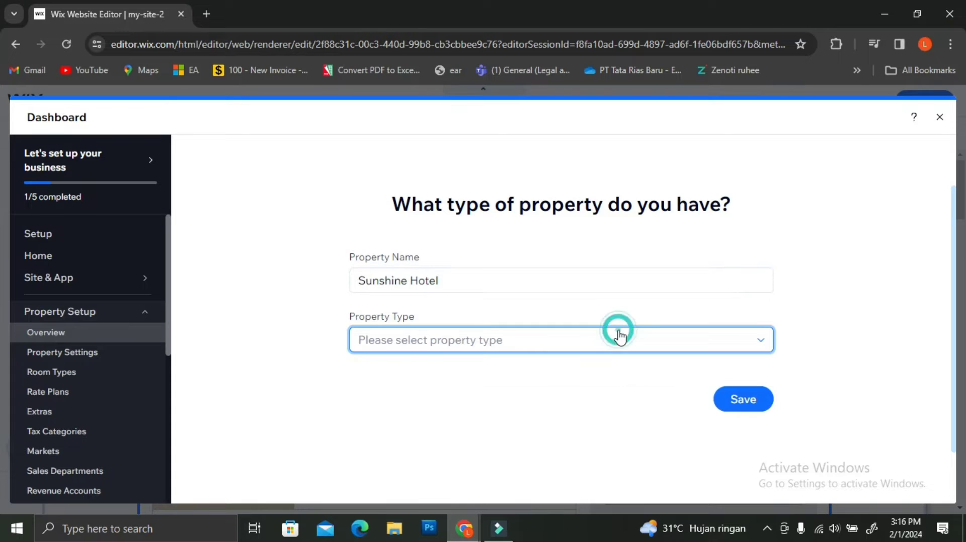
scroll(674, 276, "down", 2)
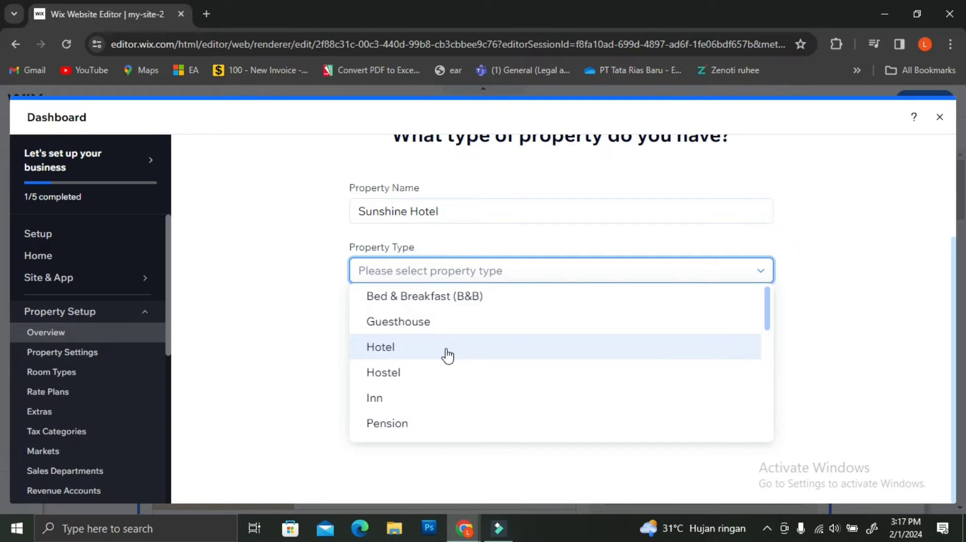
scroll(443, 354, "down", 2)
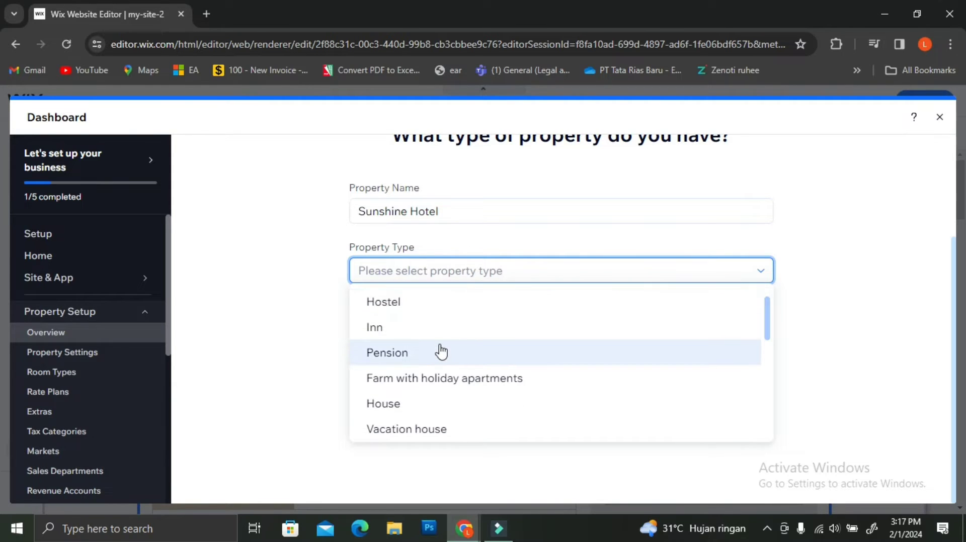
scroll(614, 395, "down", 3)
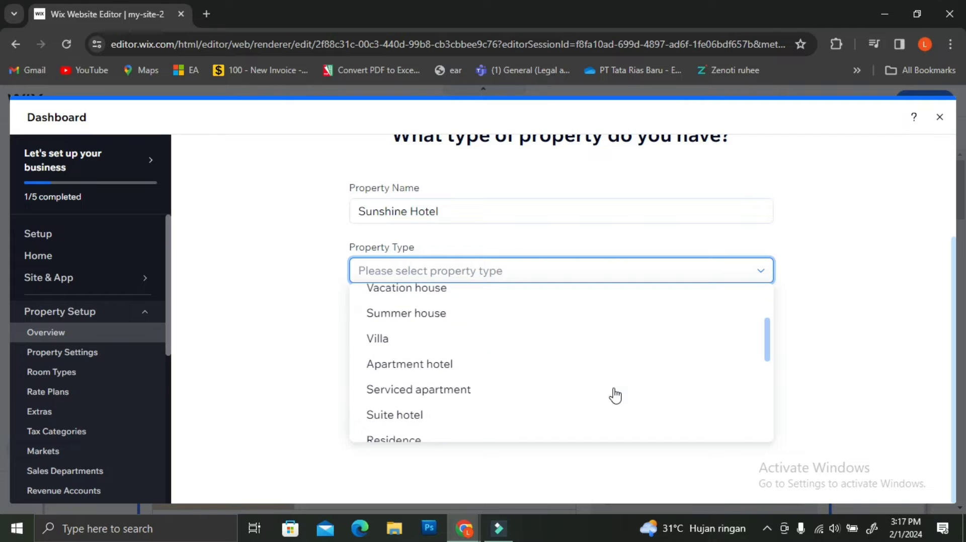
scroll(524, 376, "up", 5)
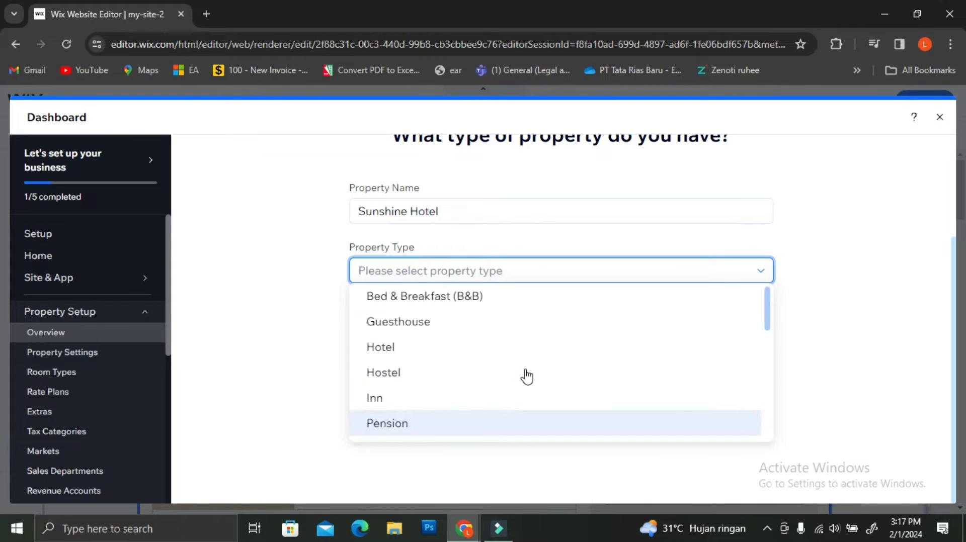
left_click(405, 353)
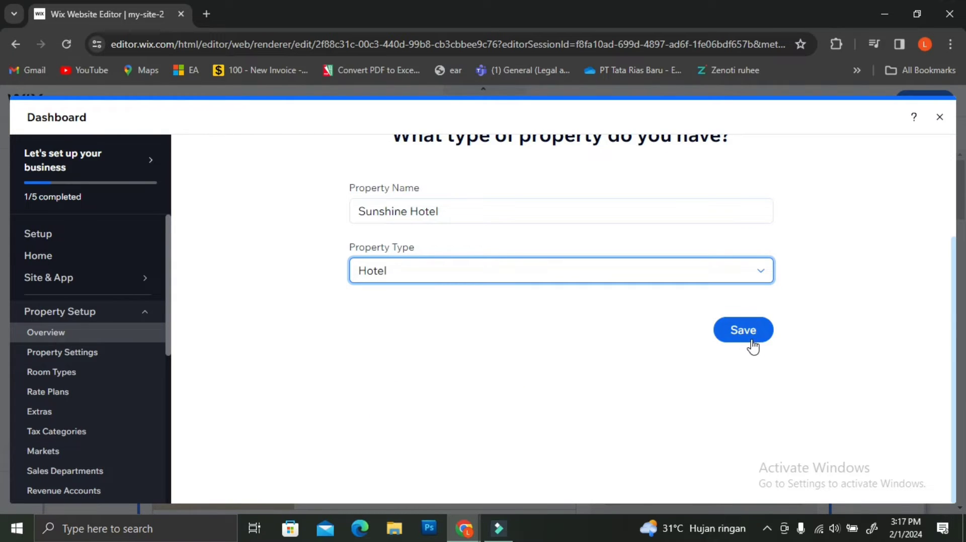
left_click(754, 336)
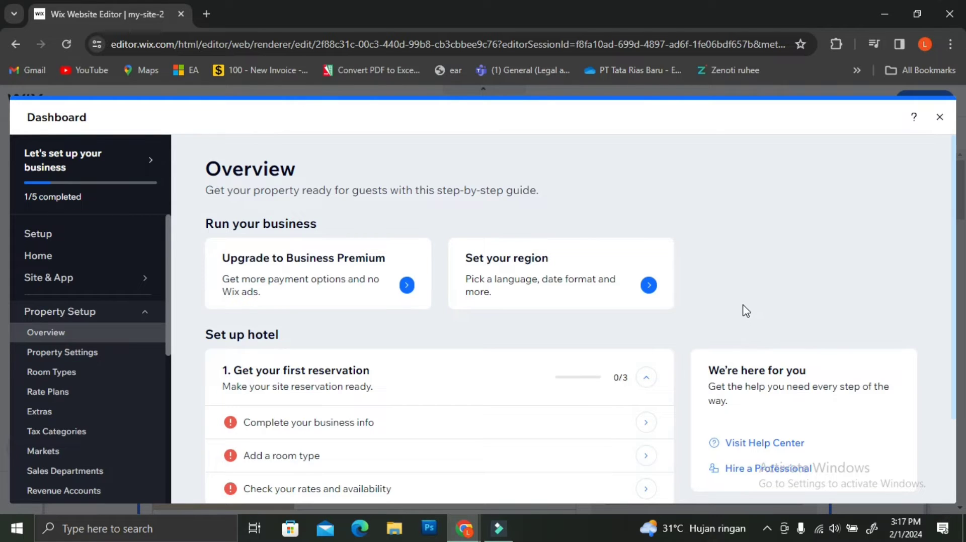
Open the "Complete your business info" task from the hotel setup checklist
scroll(729, 247, "down", 2)
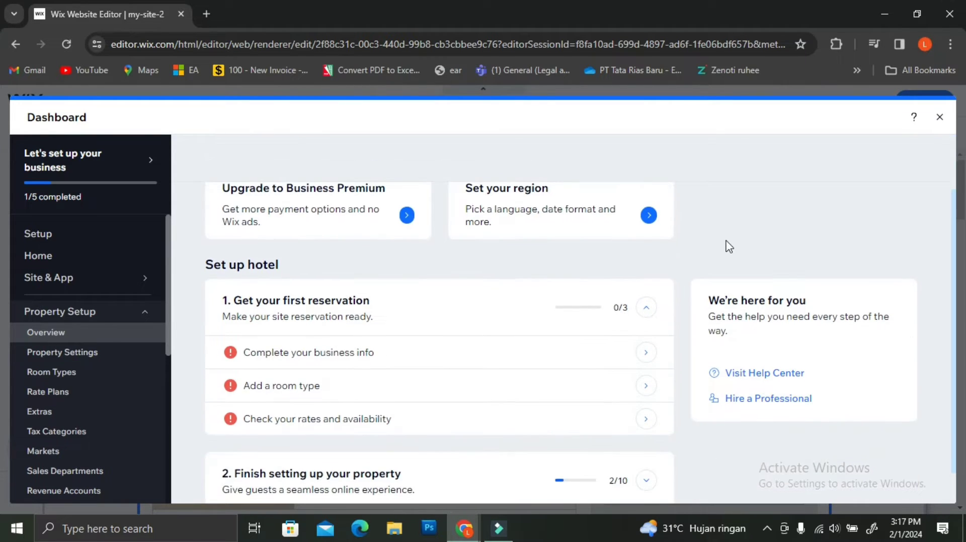
mouse_move(324, 353)
scroll(680, 346, "down", 1)
left_click(647, 316)
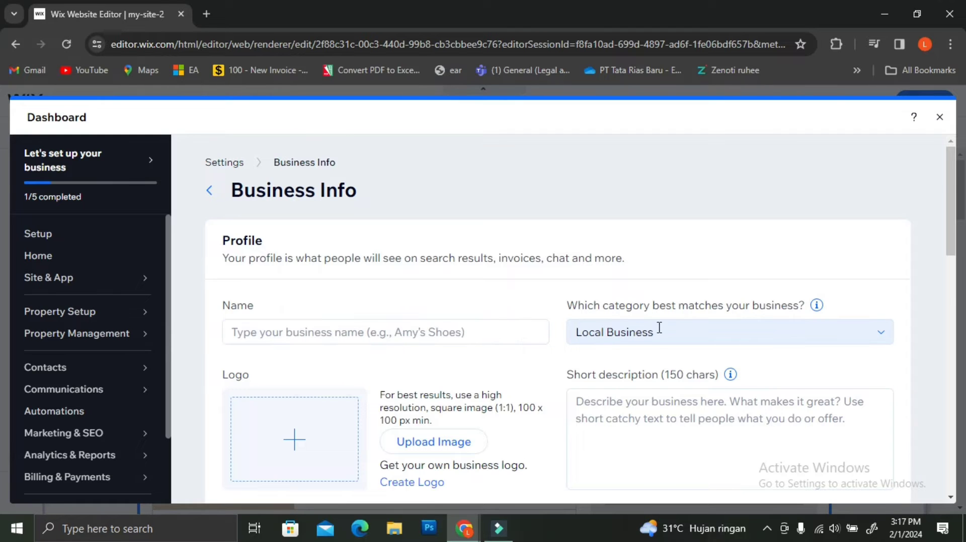
Examine the Business Info form's profile, location and contact fields, and return to the site settings
scroll(658, 329, "down", 3)
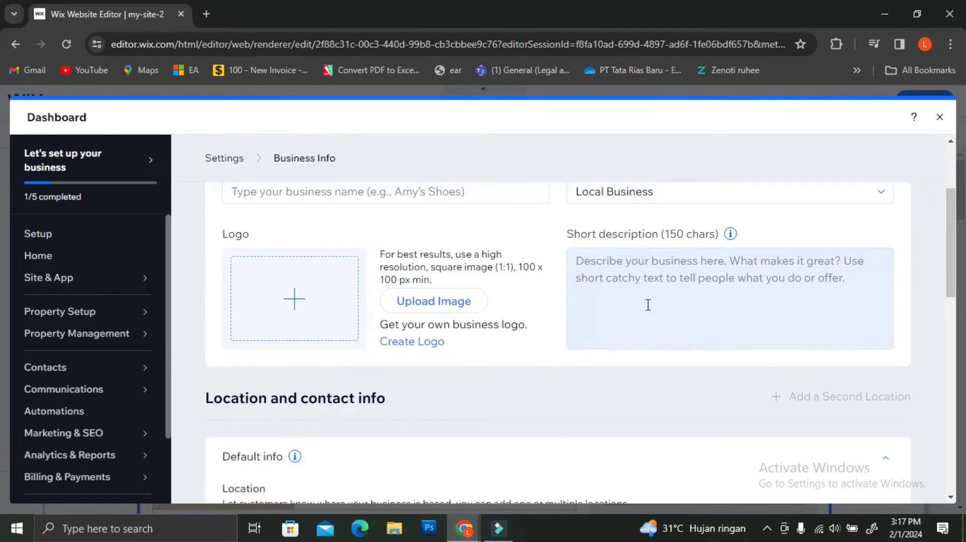
scroll(648, 305, "down", 3)
scroll(481, 316, "down", 2)
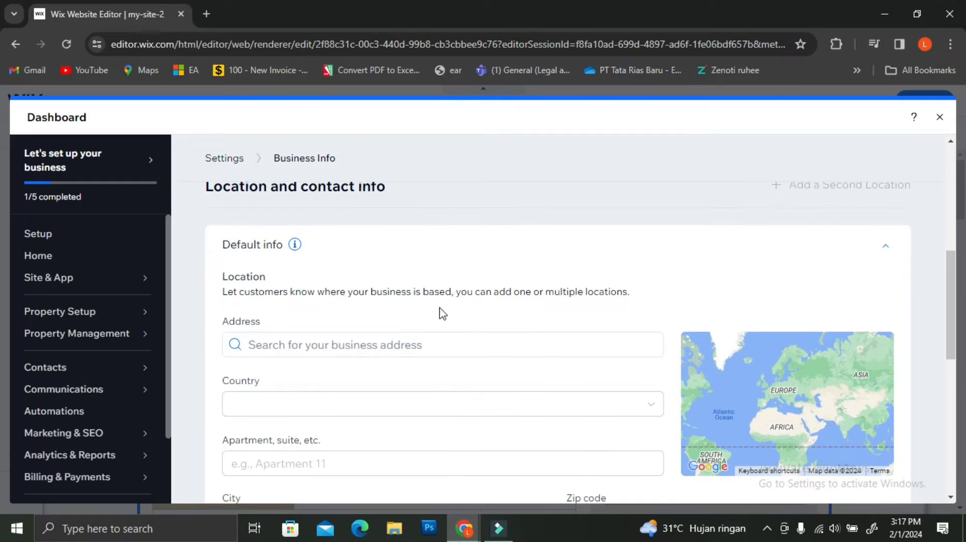
scroll(434, 308, "up", 6)
scroll(433, 308, "down", 6)
scroll(432, 292, "up", 4)
scroll(499, 332, "down", 7)
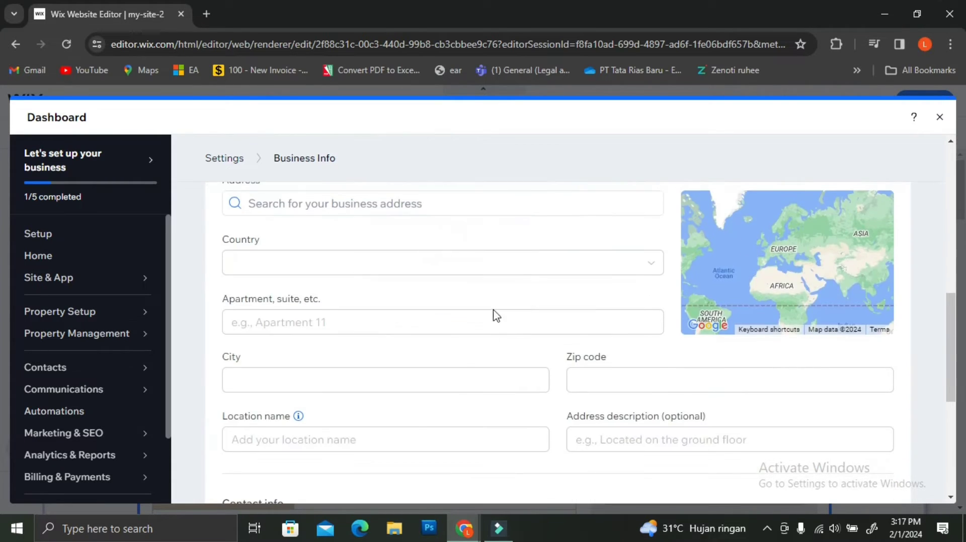
scroll(454, 334, "down", 4)
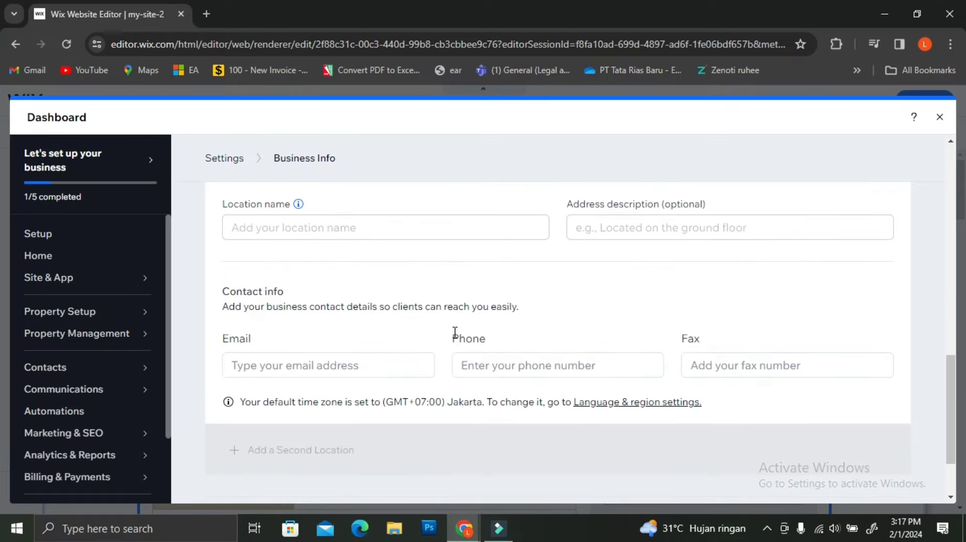
scroll(788, 362, "down", 2)
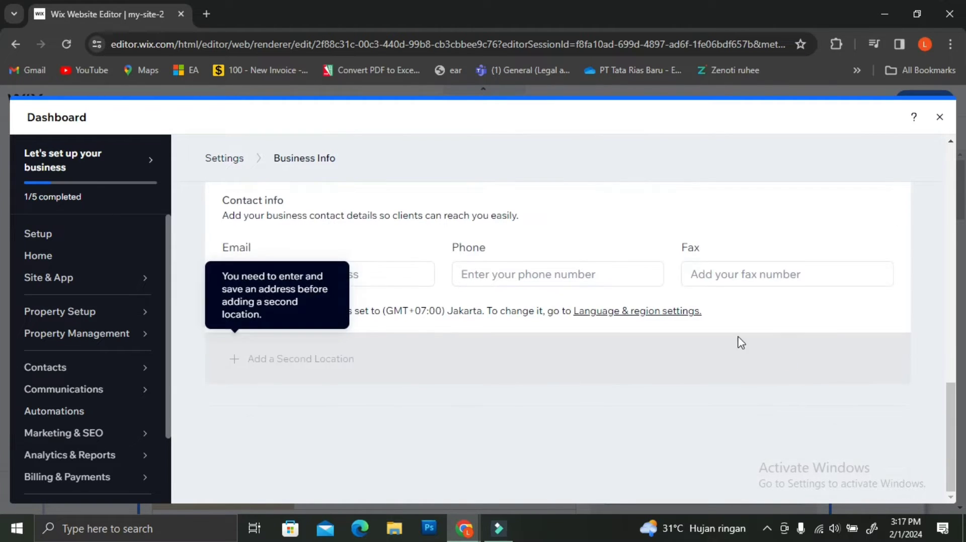
scroll(450, 287, "up", 5)
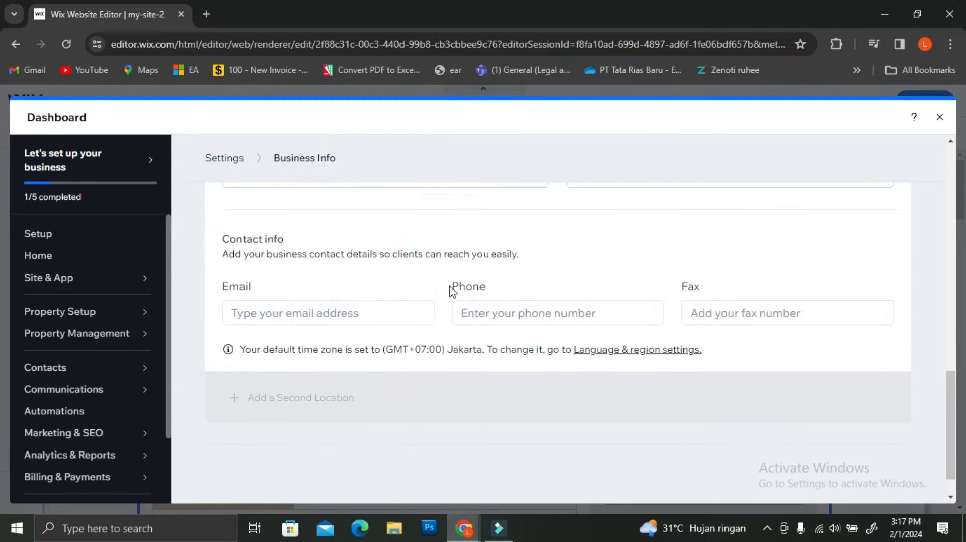
scroll(452, 292, "up", 5)
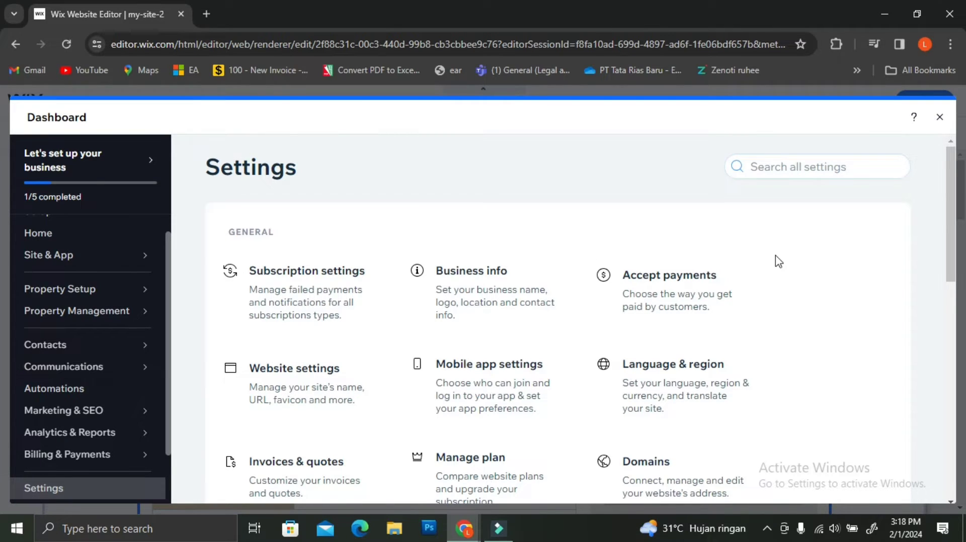
Start a new room type in the property setup, choose Classic Room as its kind, and continue to the room details
scroll(778, 262, "down", 1)
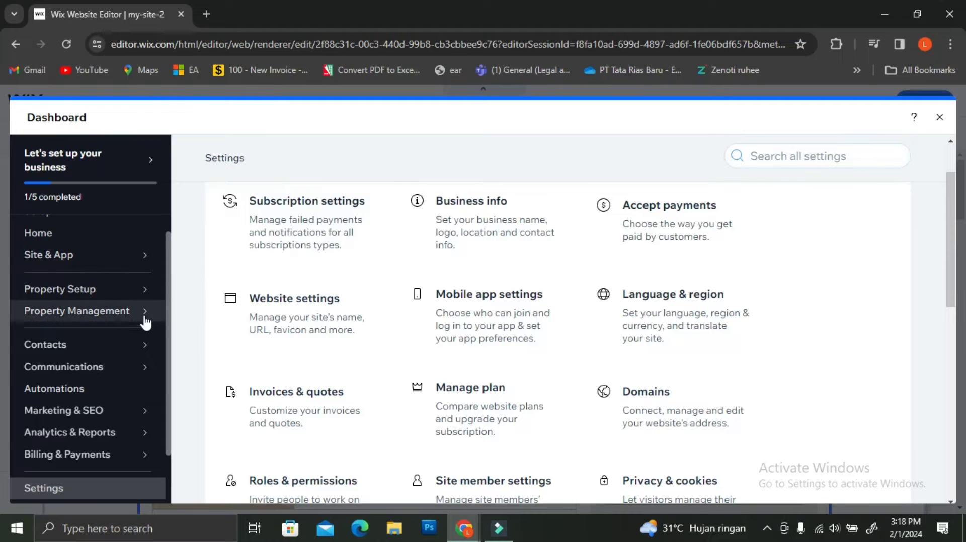
mouse_move(151, 295)
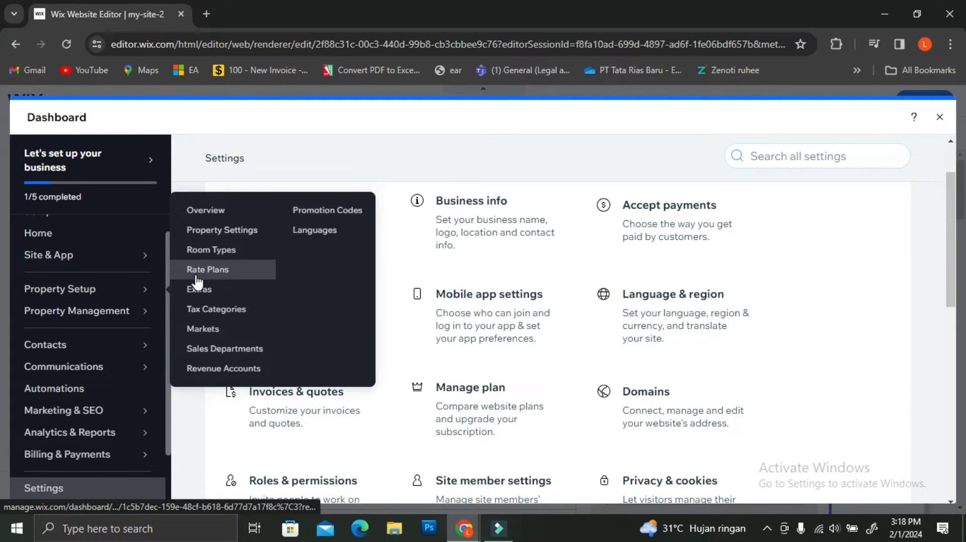
left_click(211, 250)
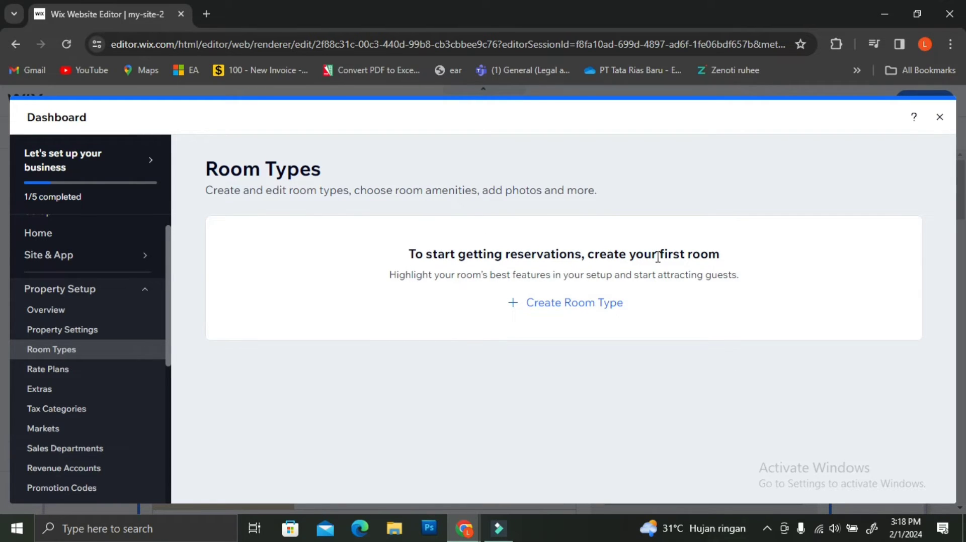
left_click(551, 303)
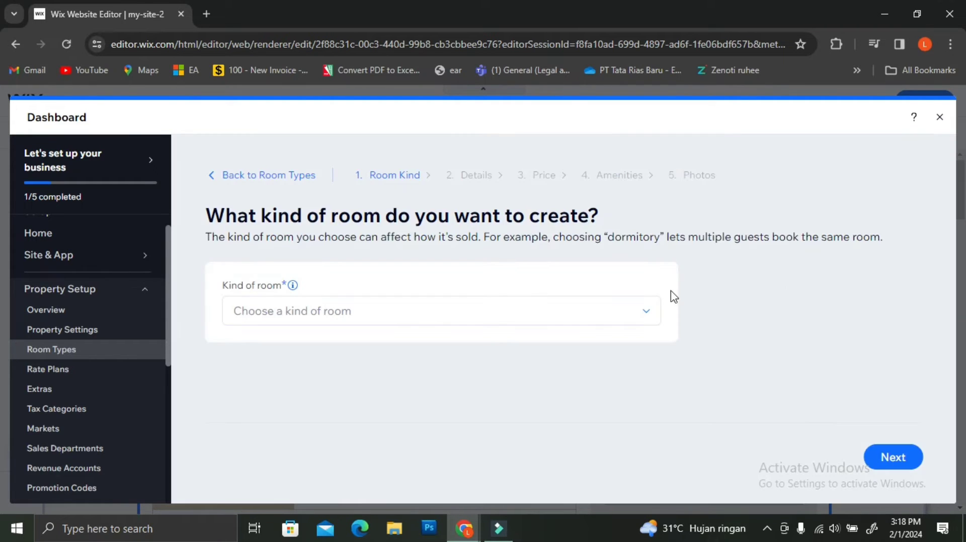
left_click(512, 311)
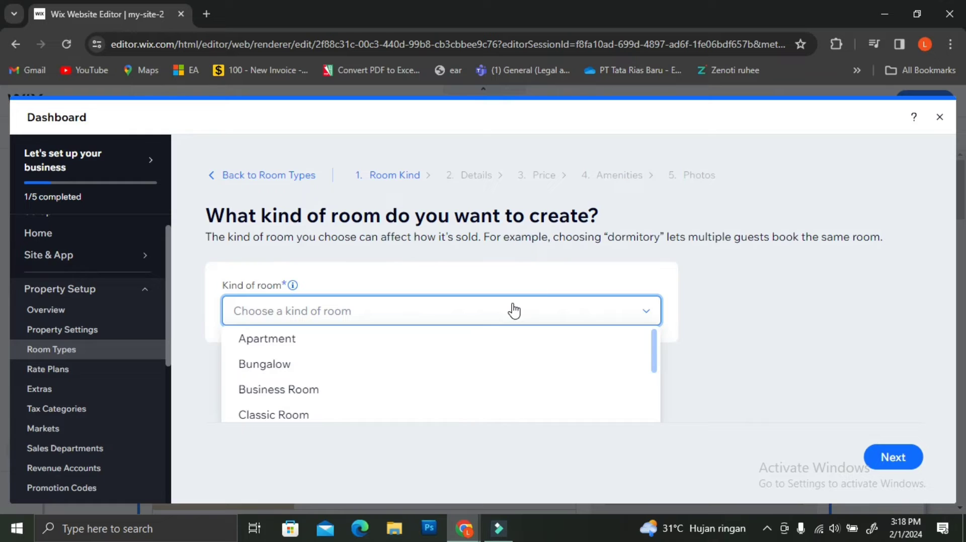
scroll(478, 346, "down", 2)
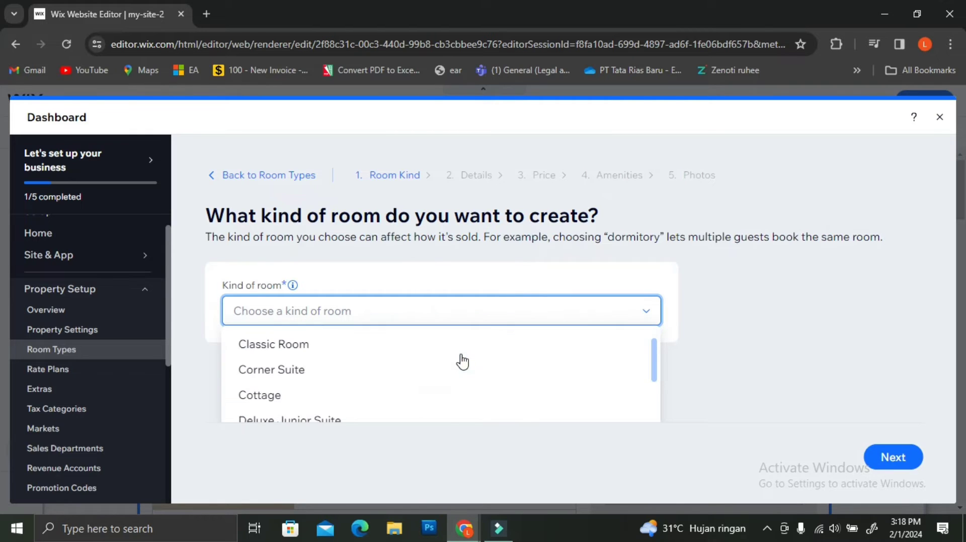
left_click(344, 351)
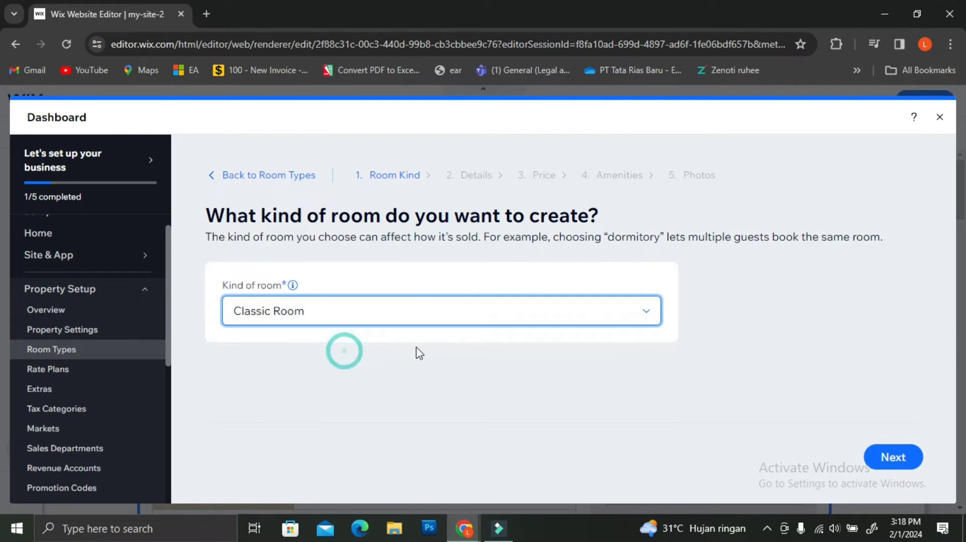
left_click(910, 458)
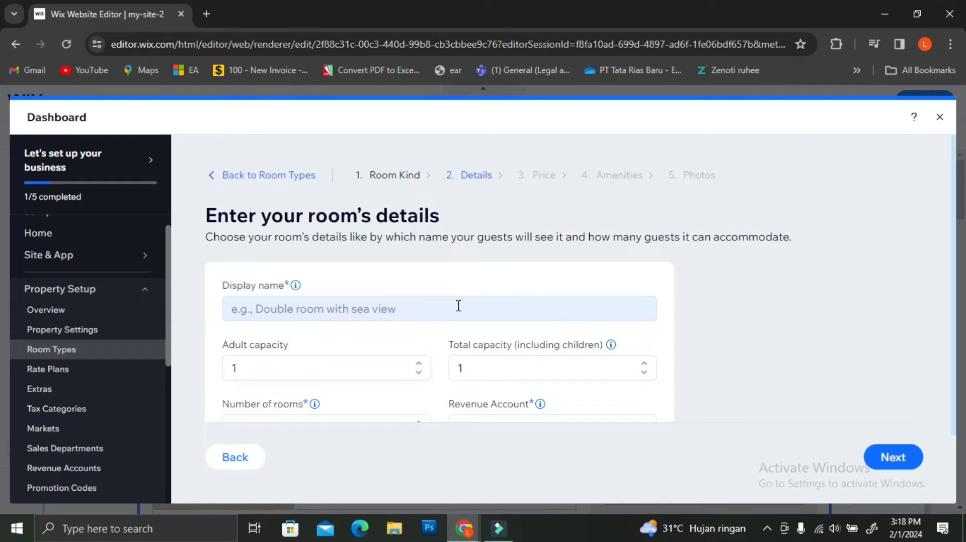
Name the room type Morning Room and set its adult capacity to 2
left_click(252, 308)
type("N")
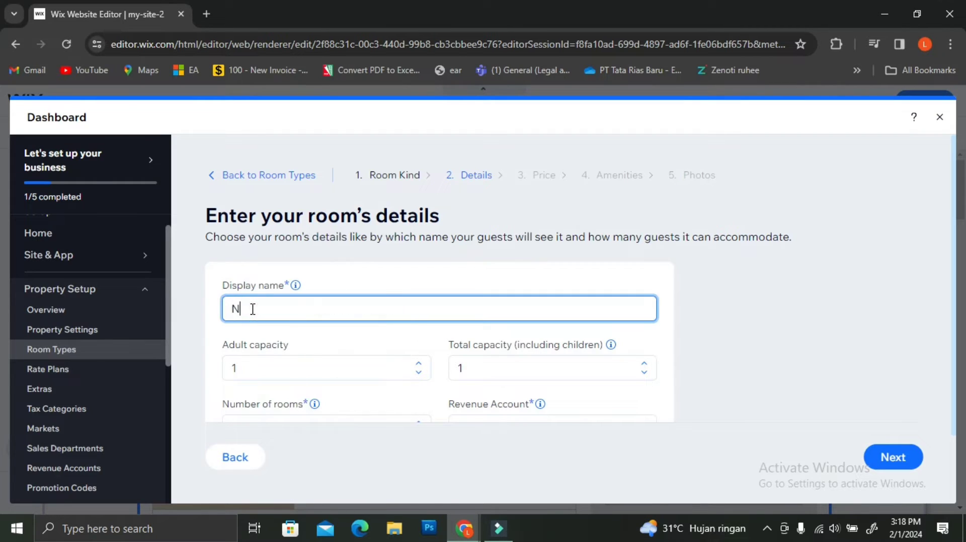
key("BackSpace")
type("Morning Room")
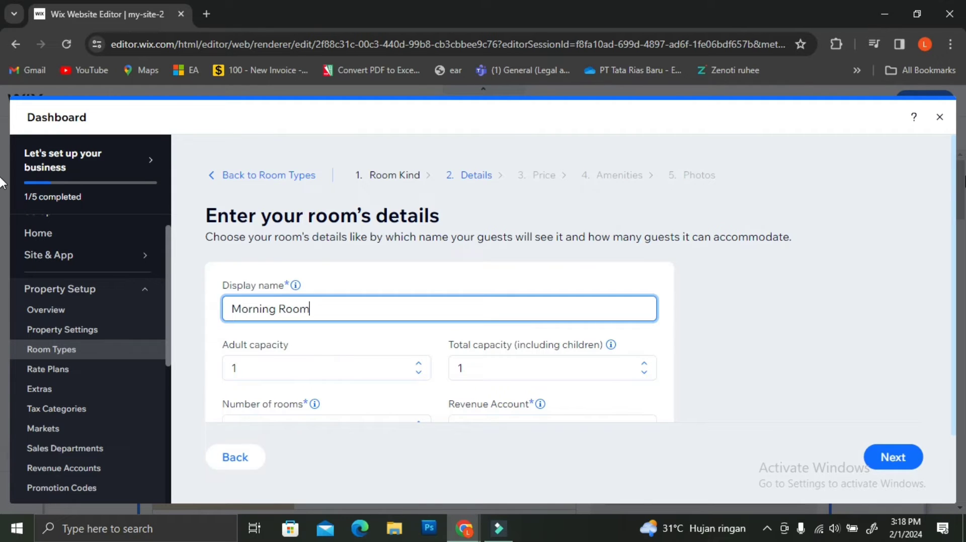
left_click(418, 363)
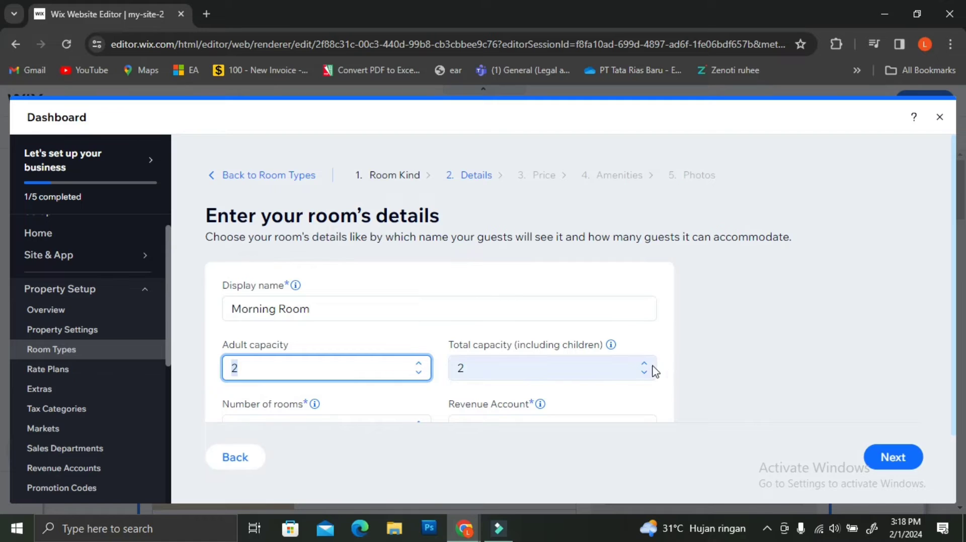
Keep Accomodation as the revenue account and continue to the room's pricing
scroll(416, 385, "down", 2)
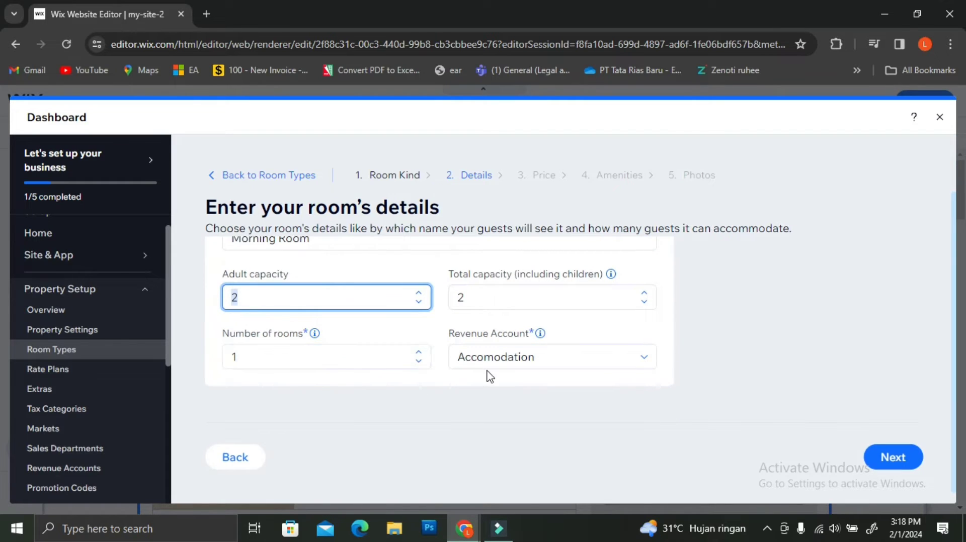
left_click(532, 361)
left_click(533, 361)
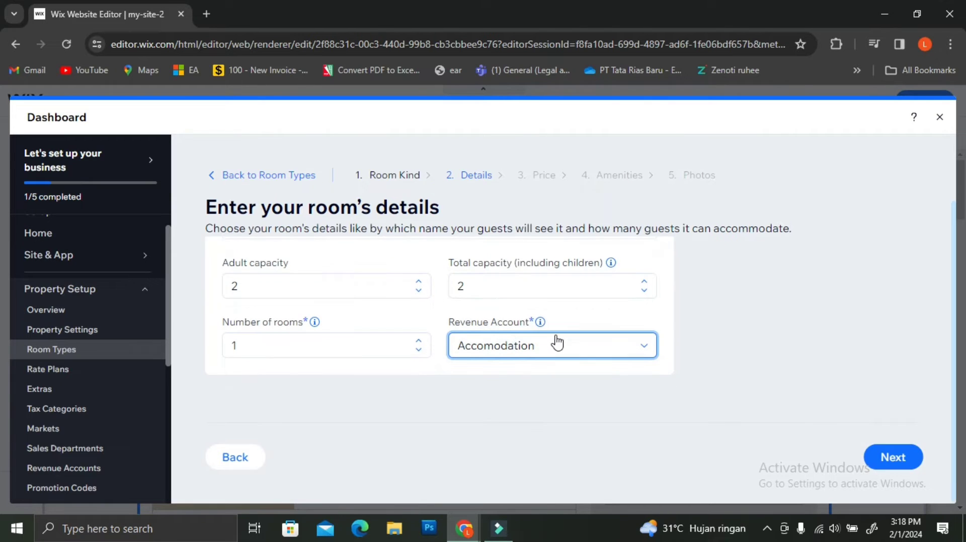
mouse_move(539, 327)
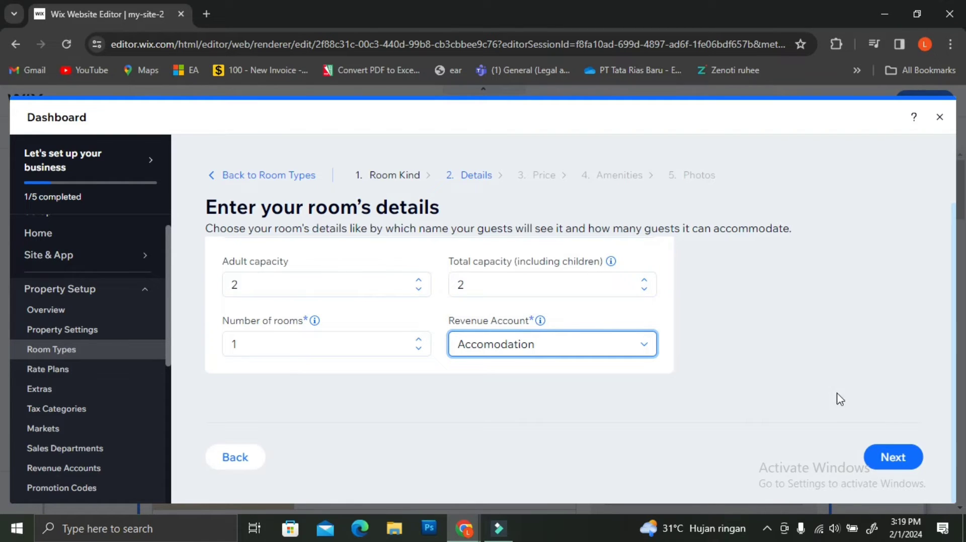
left_click(887, 460)
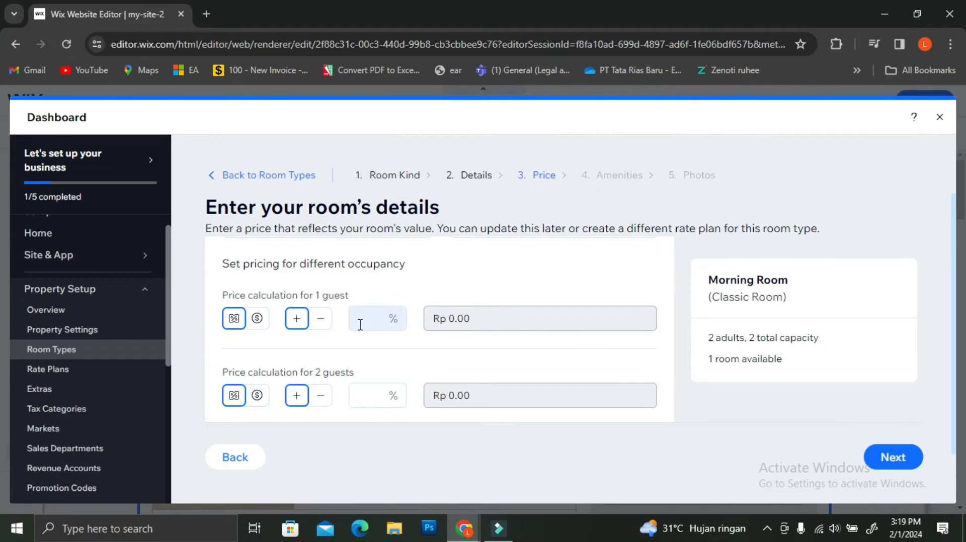
Calculate the 1-guest price by currency amount, set the base price to Rp 250,000 per night, and continue to the amenities
left_click(259, 318)
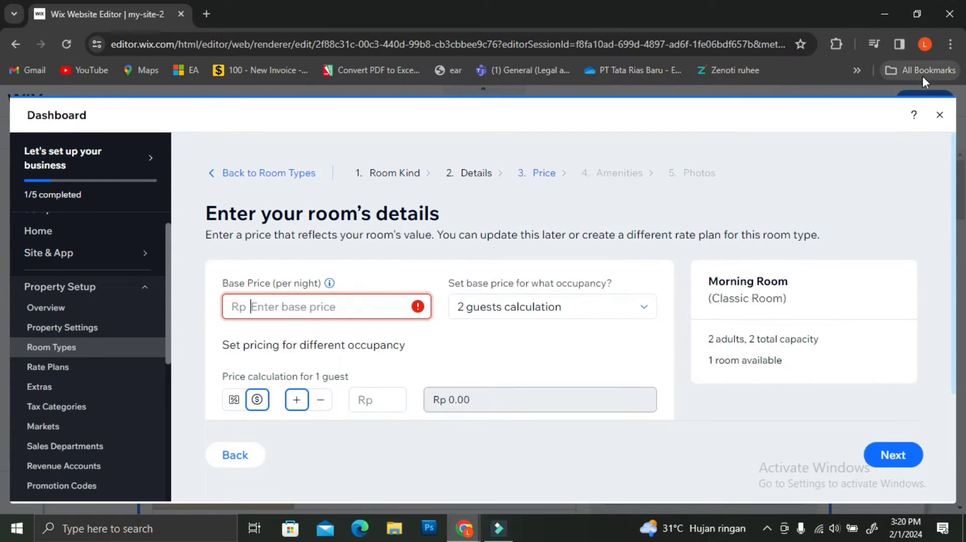
type("250")
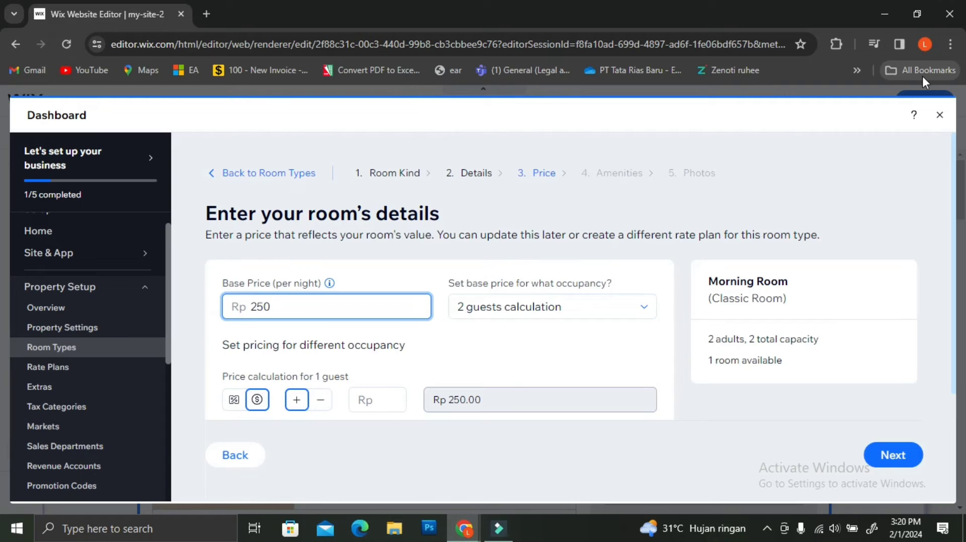
type(",000")
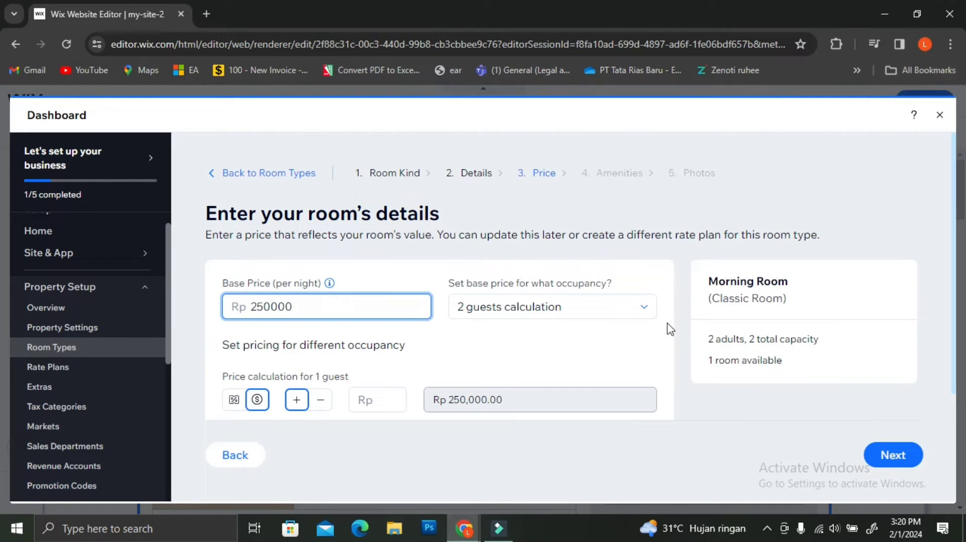
left_click(569, 350)
scroll(571, 352, "down", 2)
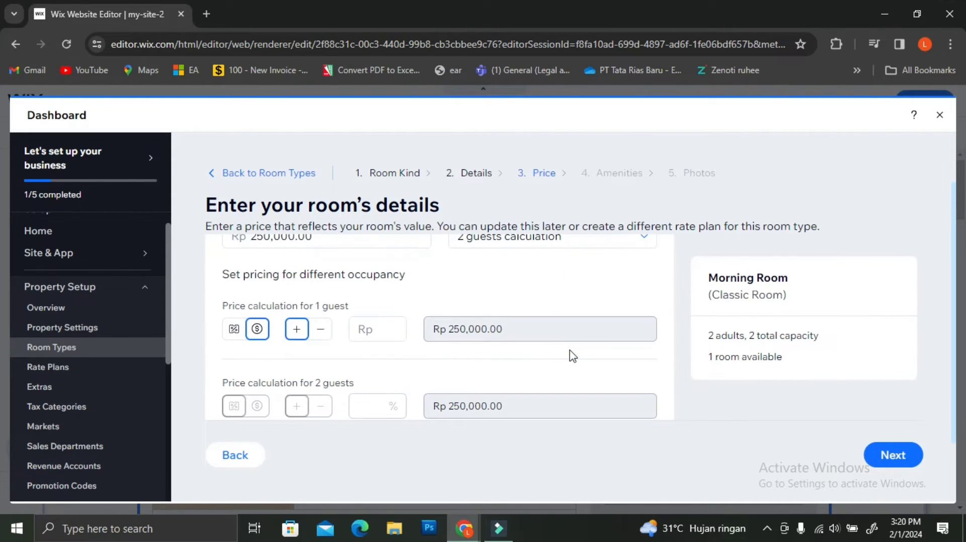
scroll(572, 356, "up", 2)
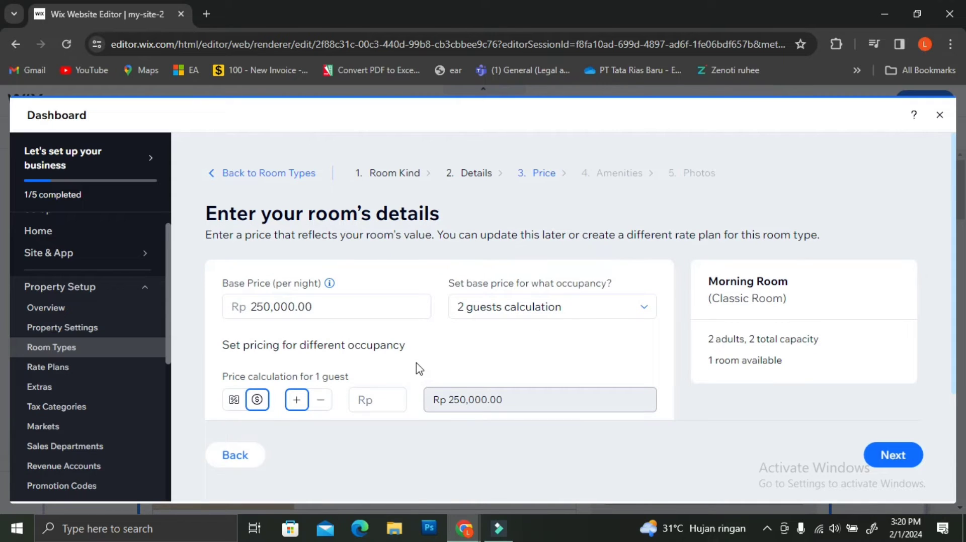
scroll(445, 370, "down", 3)
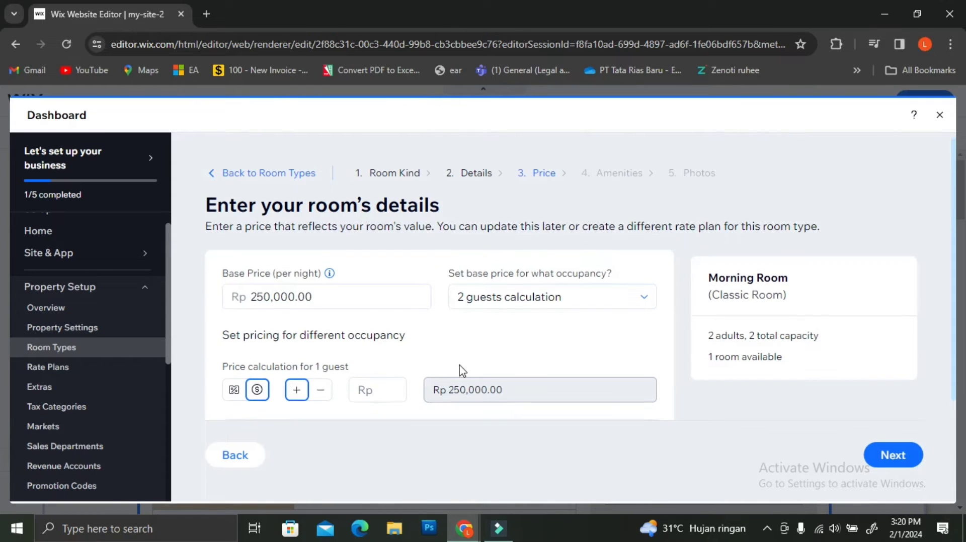
left_click(883, 454)
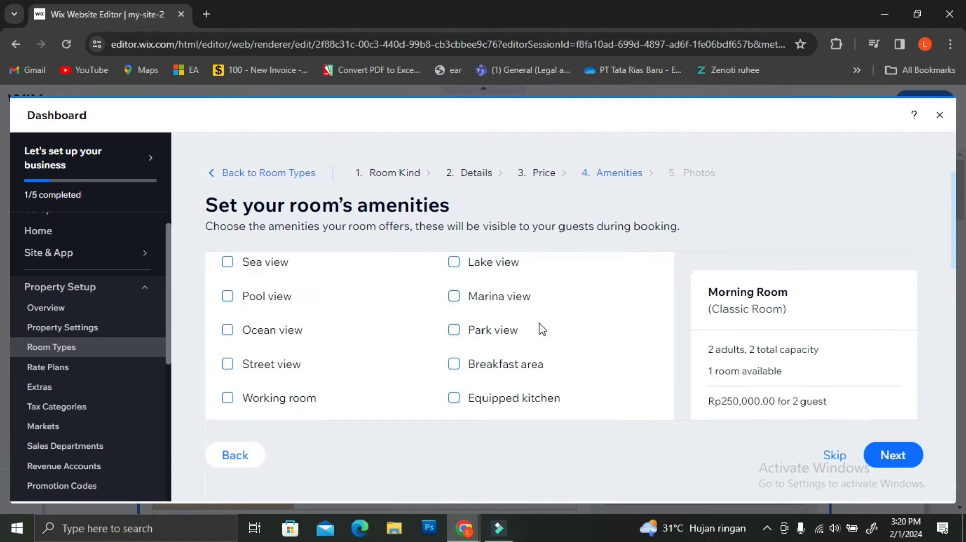
Select Beach view, Wireless internet, Seating area and Cable TV among the room's popular amenities
scroll(541, 330, "up", 5)
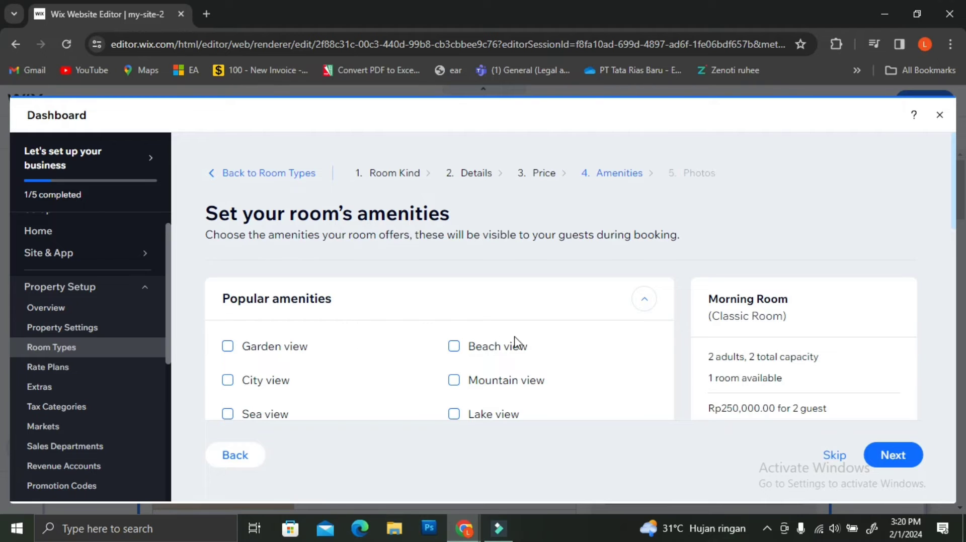
scroll(378, 336, "down", 2)
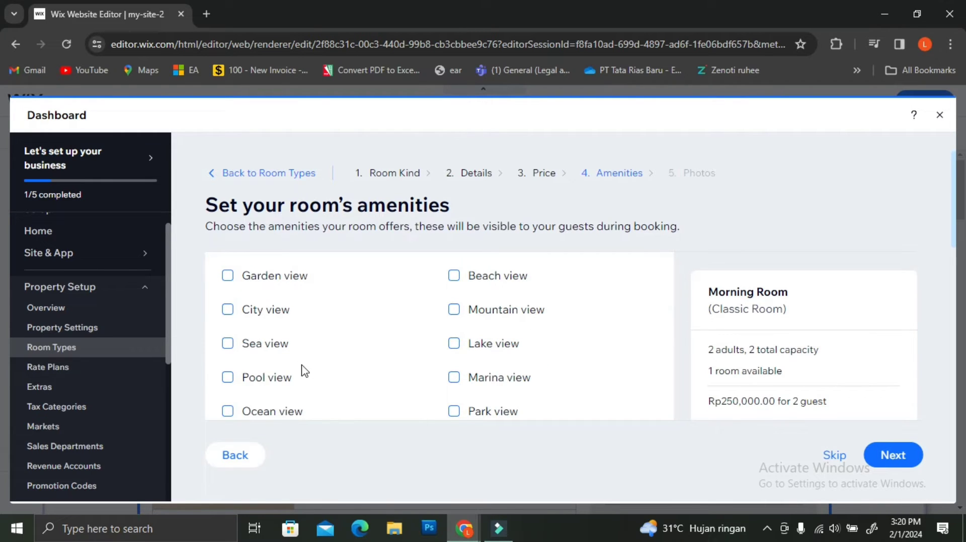
scroll(518, 364, "down", 3)
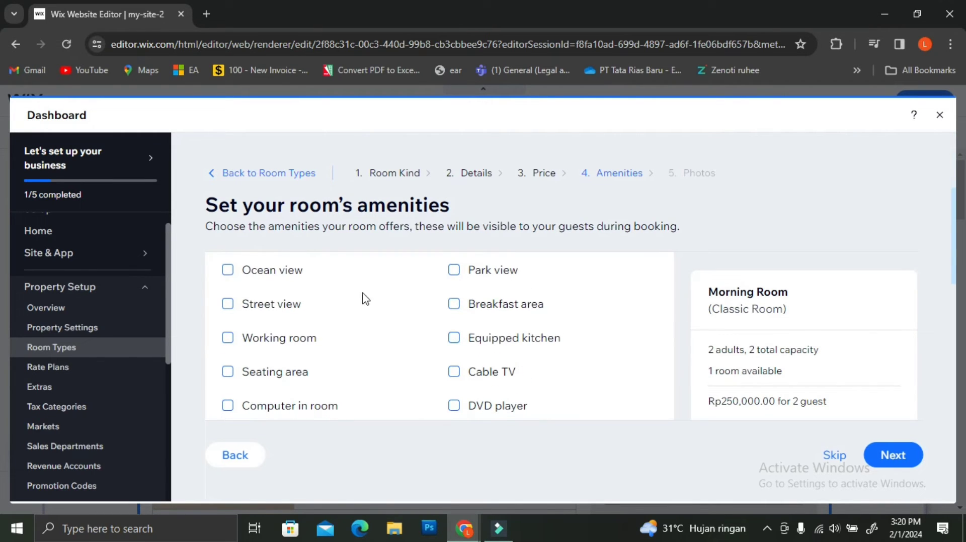
scroll(418, 374, "up", 5)
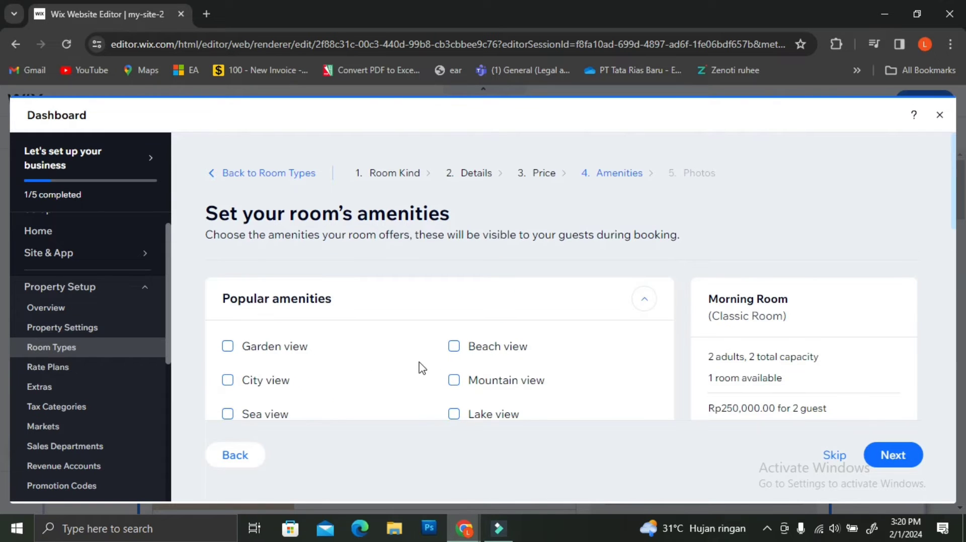
left_click(415, 361)
scroll(416, 358, "down", 5)
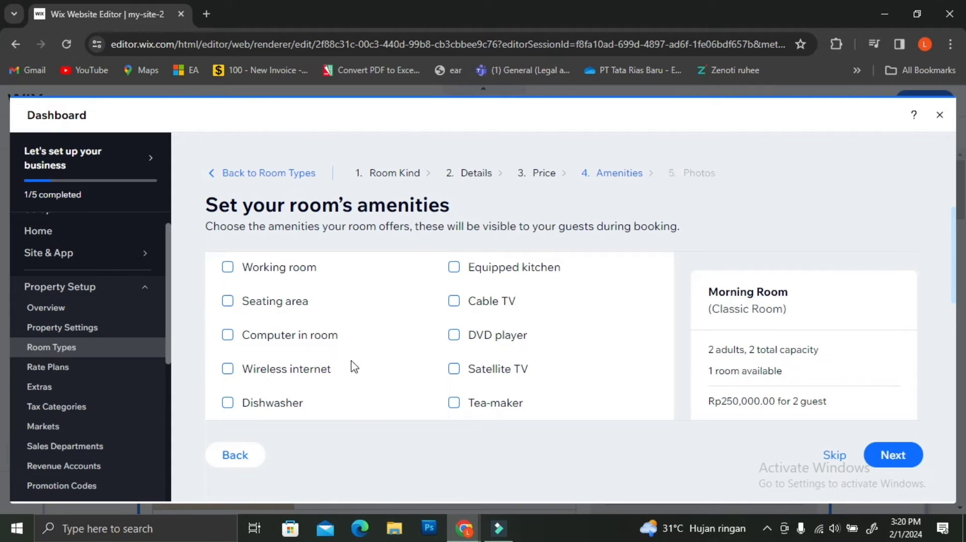
left_click(227, 369)
left_click(229, 301)
left_click(449, 303)
scroll(398, 351, "down", 1)
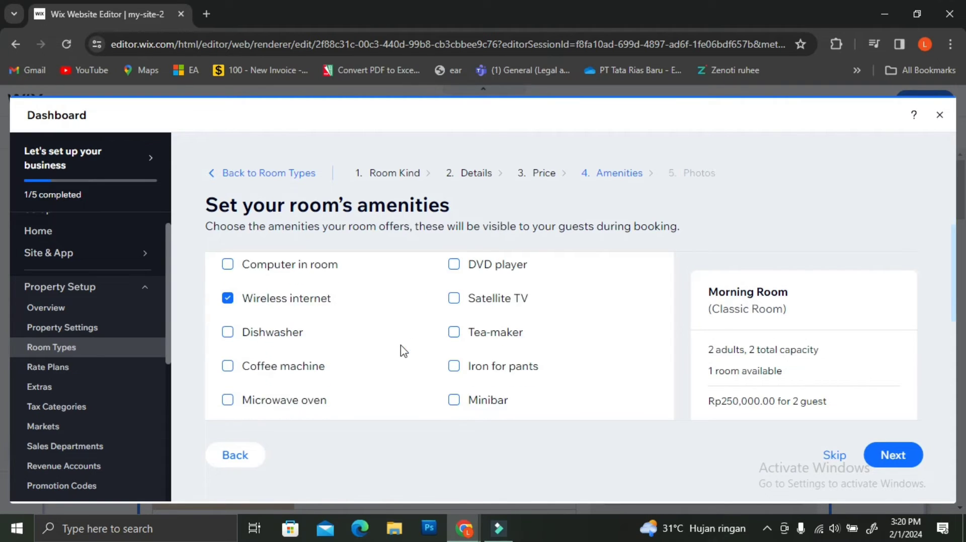
Add Coffee machine, Hairdryer and Pets allowed to the amenities, and mark the room as Smoking
left_click(405, 366)
scroll(406, 366, "down", 3)
left_click(230, 329)
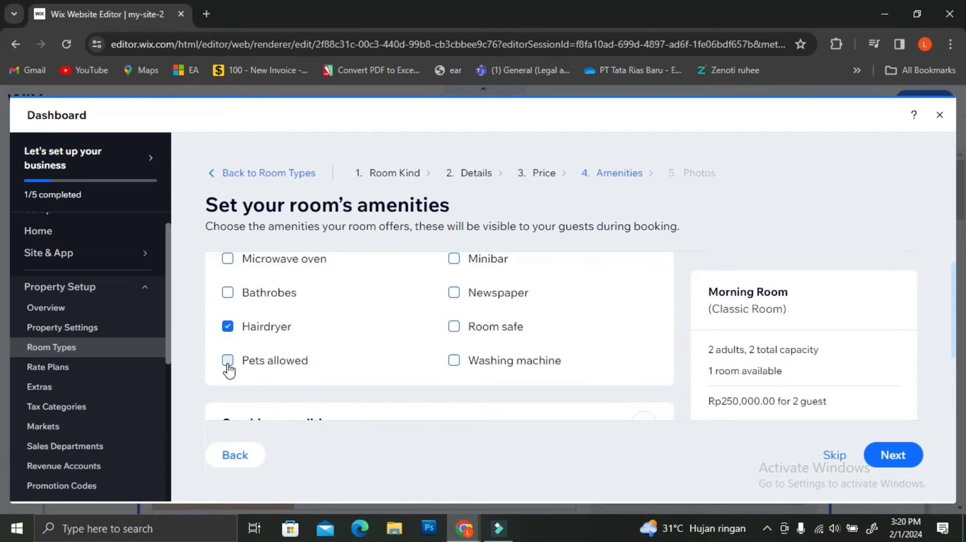
scroll(375, 333, "down", 3)
left_click(228, 330)
scroll(616, 331, "down", 2)
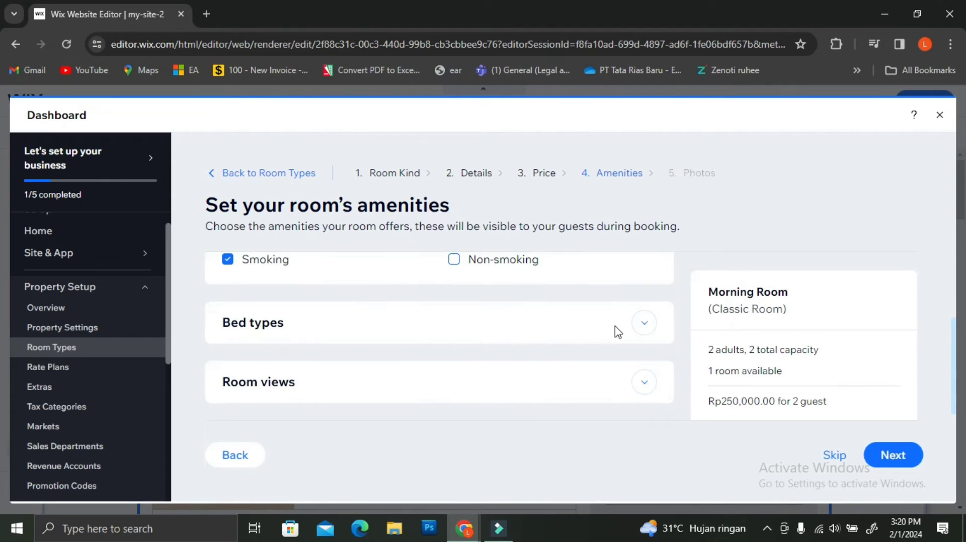
Choose Queen as the bed type, look over the remaining amenity categories, and continue to the room photos
left_click(617, 327)
left_click(456, 360)
scroll(456, 352, "down", 2)
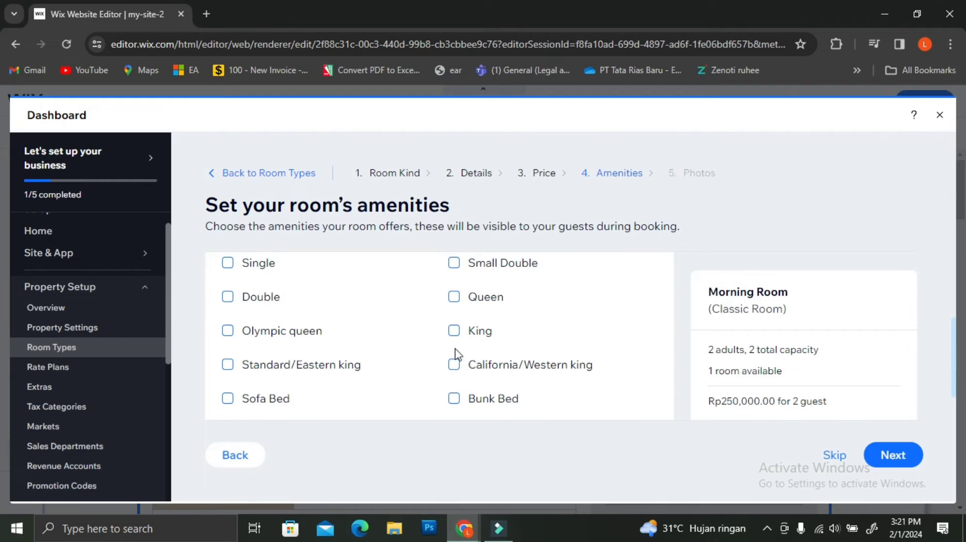
scroll(502, 332, "down", 3)
left_click(642, 318)
left_click(591, 318)
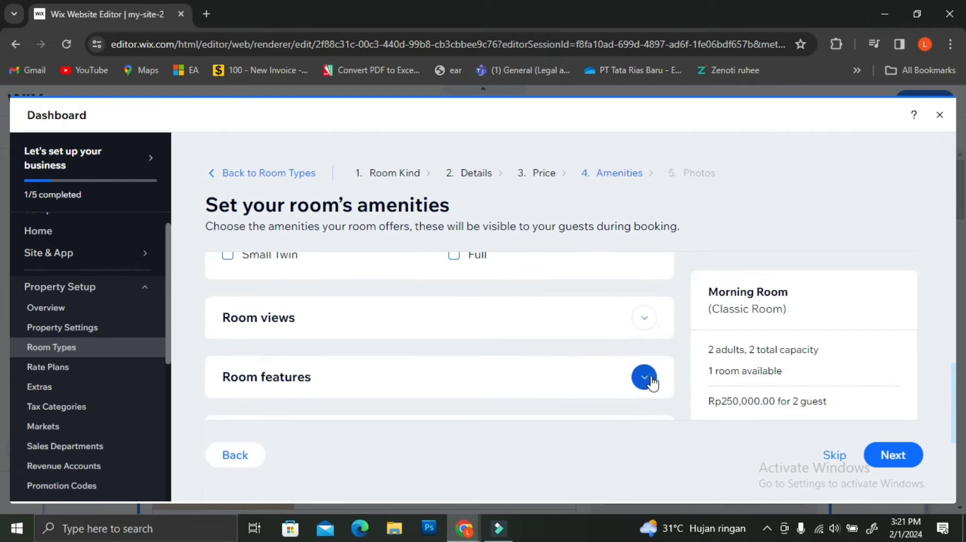
left_click(643, 379)
left_click(638, 313)
scroll(453, 352, "down", 3)
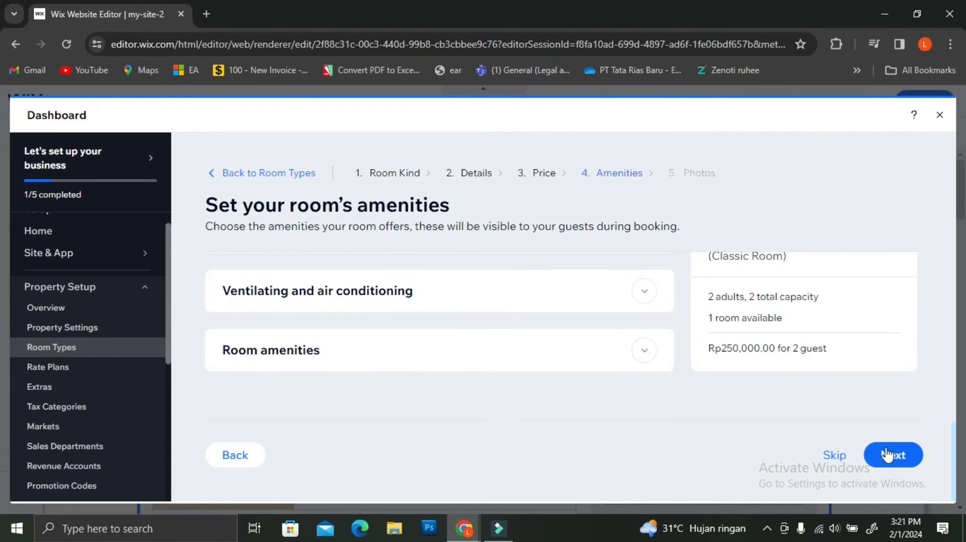
left_click(890, 454)
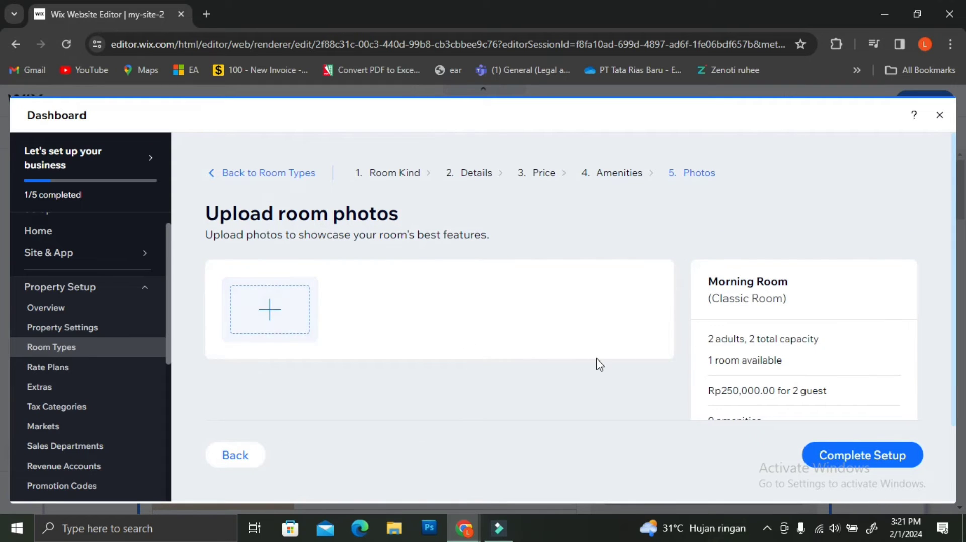
Complete the setup without photos, start selling the room with bookable dates ending April 30, 2024, and save the room type
scroll(596, 364, "down", 2)
left_click(857, 455)
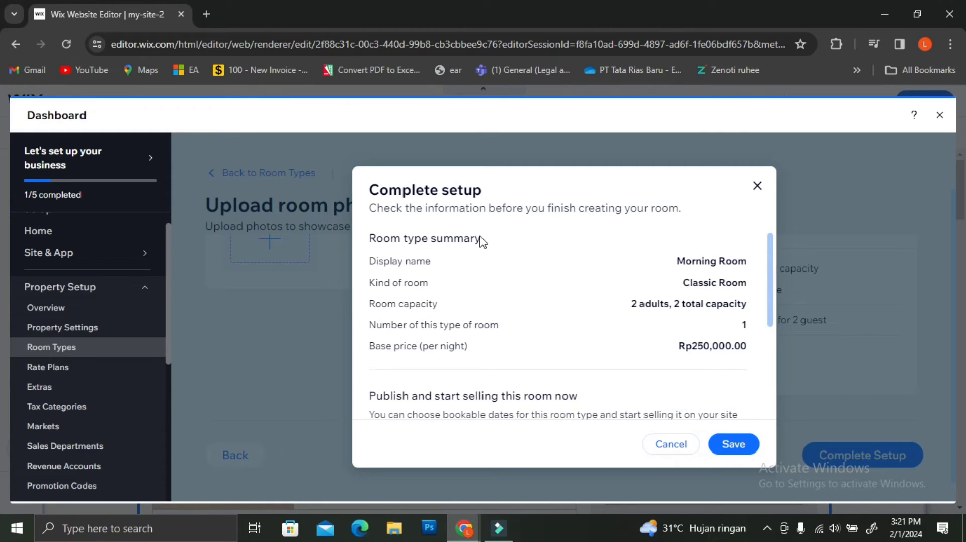
left_click(742, 446)
scroll(721, 383, "down", 5)
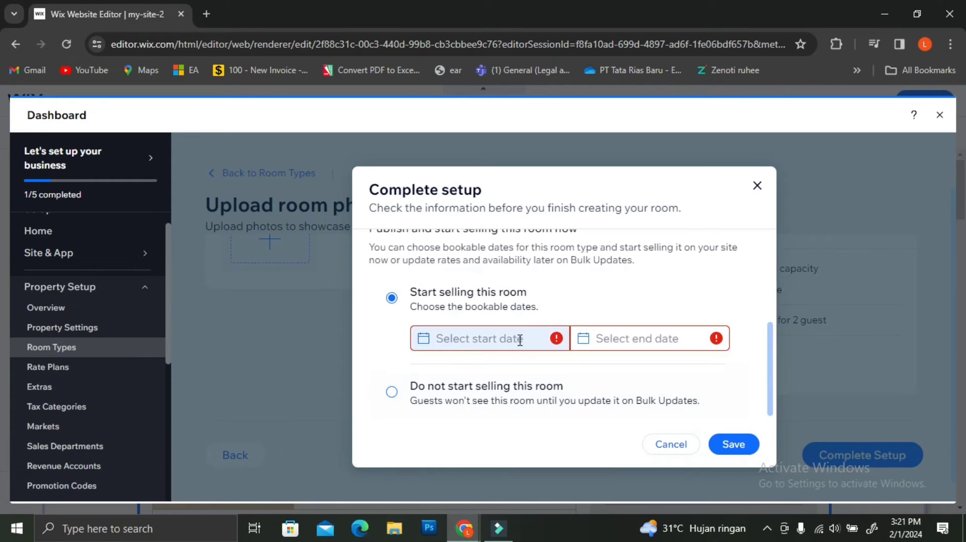
left_click(503, 340)
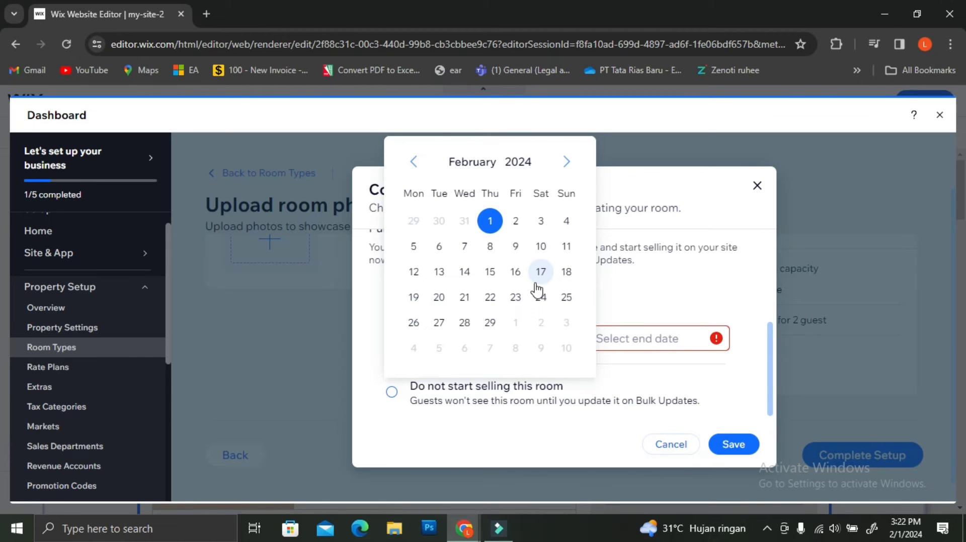
left_click(733, 444)
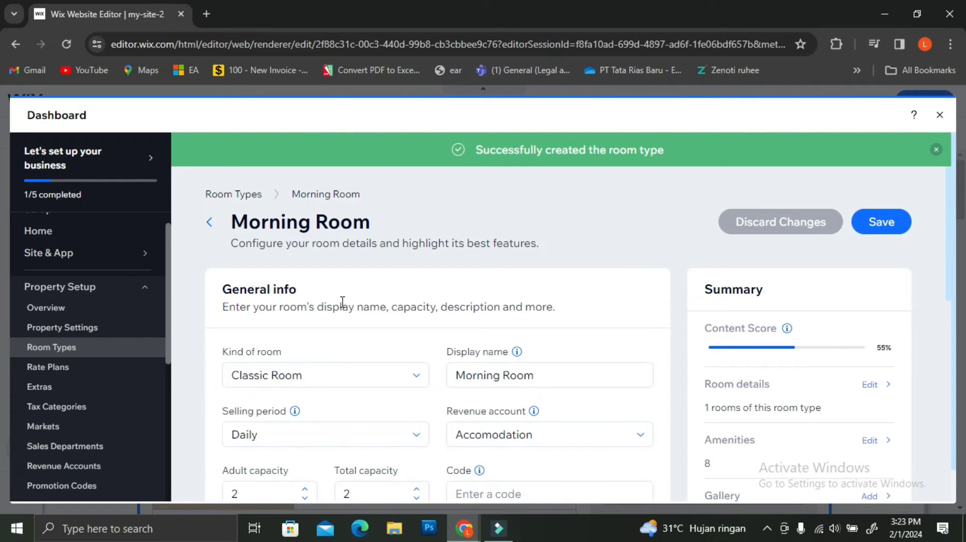
Examine the Morning Room page's general info, description, and sections for room details, amenities, photos and rate plans
scroll(824, 284, "down", 5)
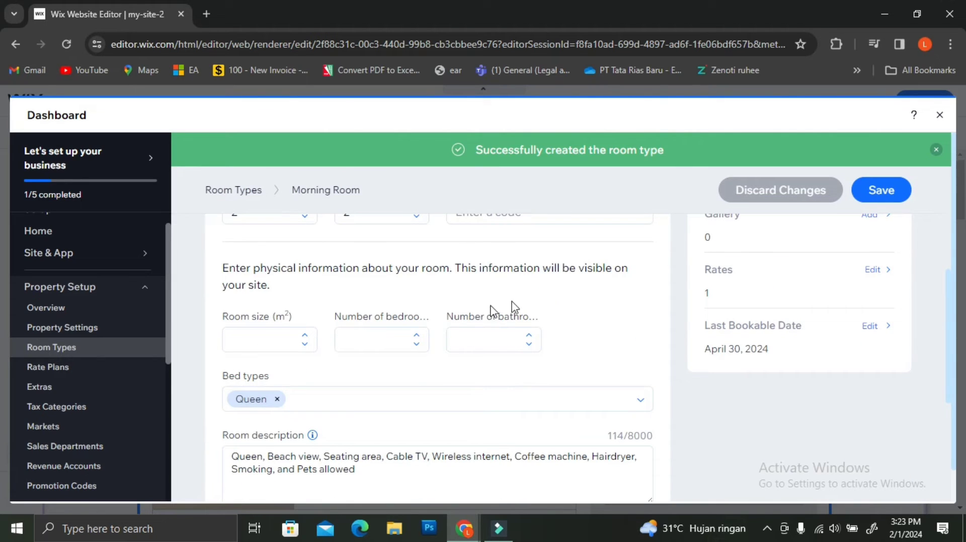
scroll(417, 337, "up", 5)
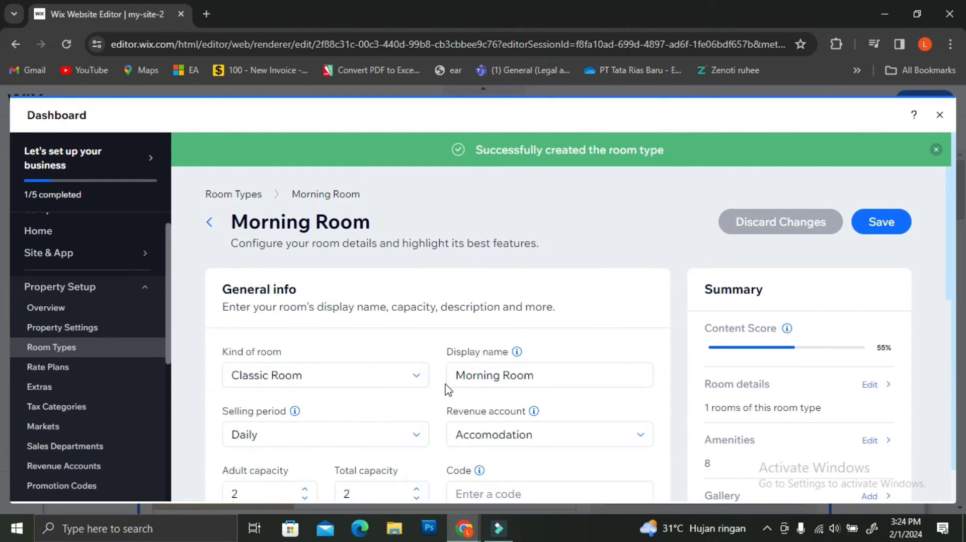
scroll(508, 375, "down", 1)
scroll(513, 375, "down", 2)
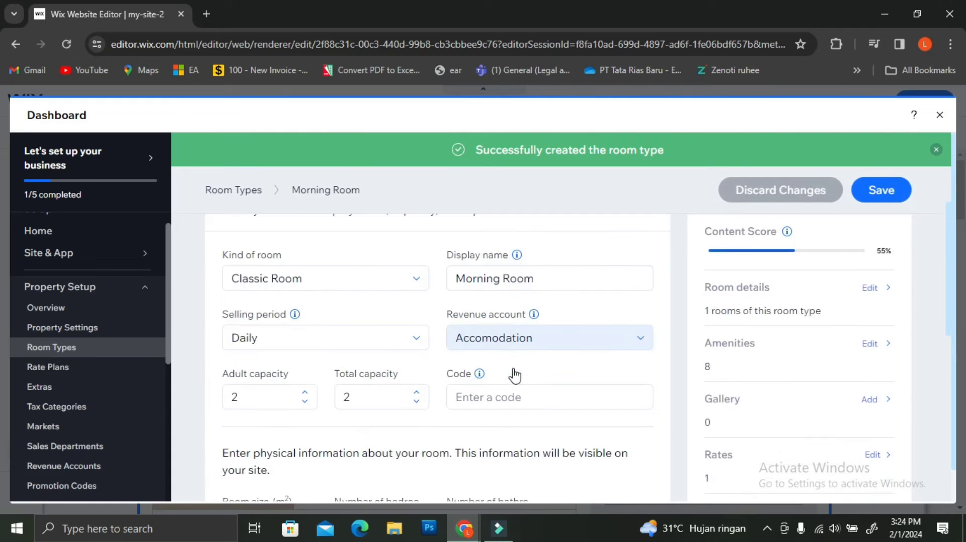
scroll(514, 374, "down", 4)
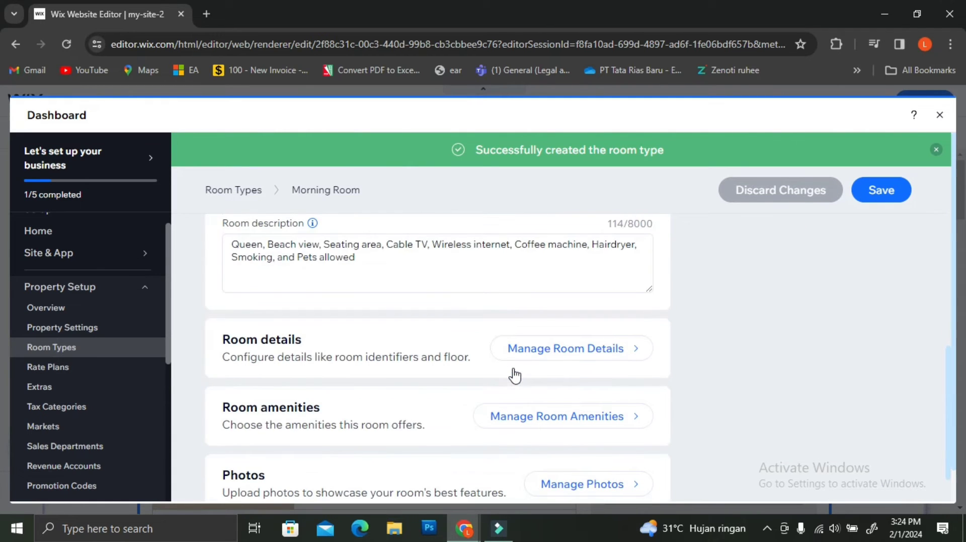
scroll(514, 374, "down", 1)
scroll(514, 375, "down", 2)
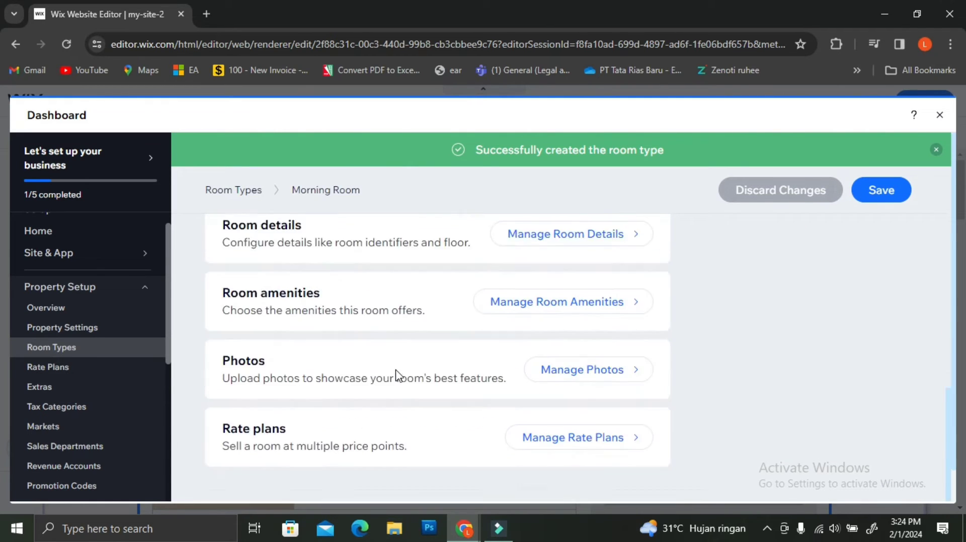
Leave the Morning Room page, open the business's Payments page, and go on to manage its payment methods
scroll(712, 387, "up", 10)
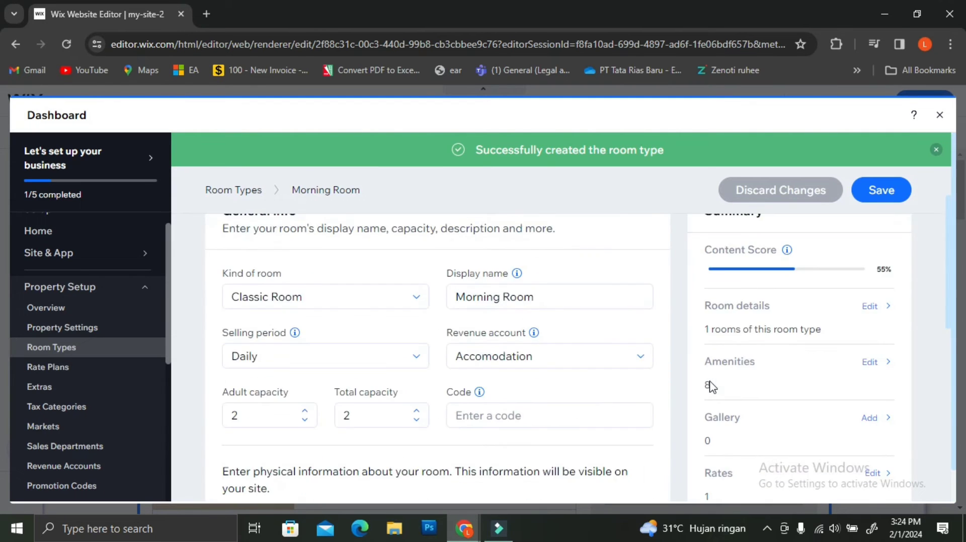
left_click(881, 224)
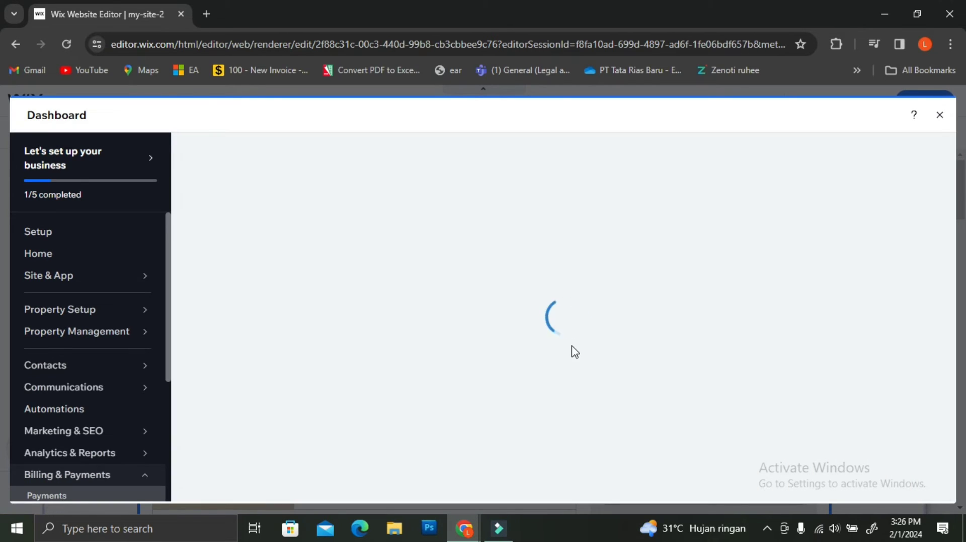
scroll(151, 388, "down", 2)
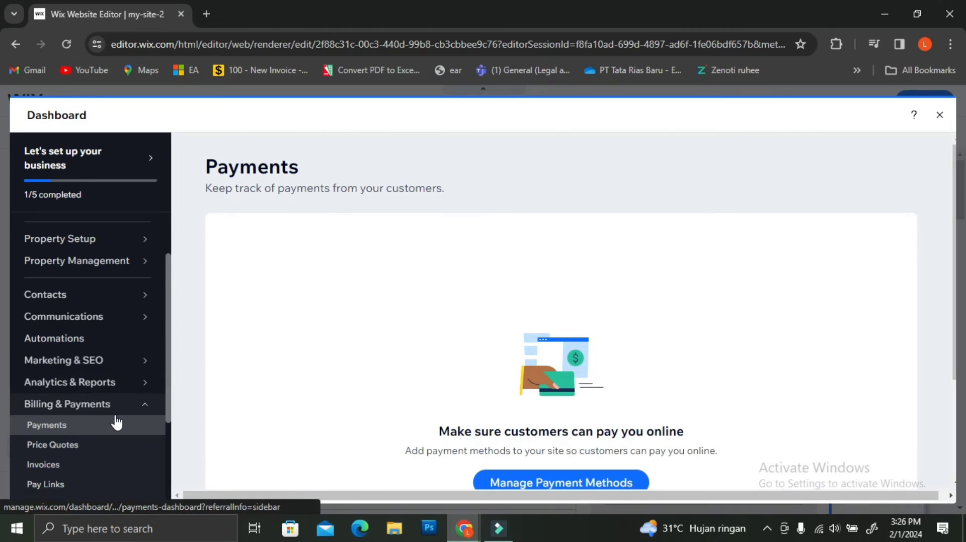
scroll(510, 390, "down", 2)
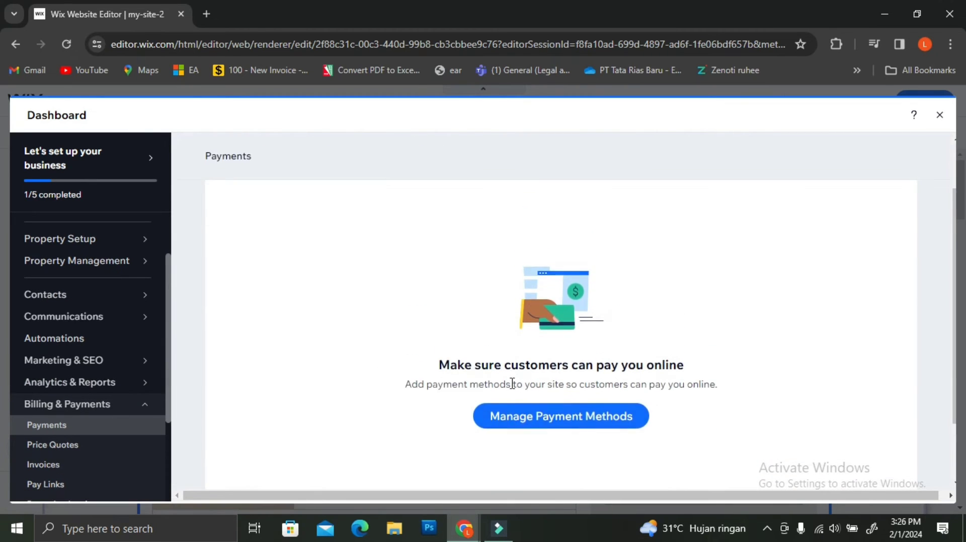
scroll(512, 384, "up", 2)
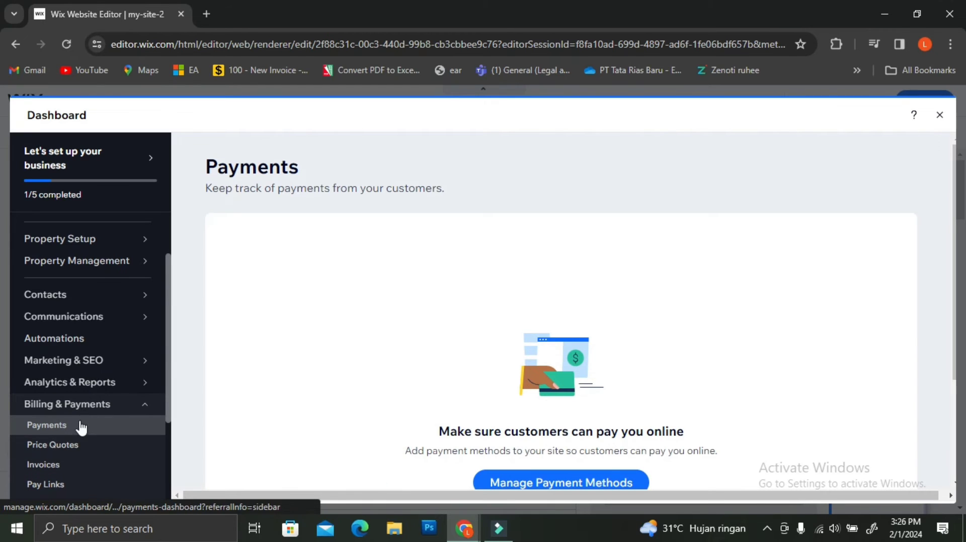
scroll(624, 320, "down", 3)
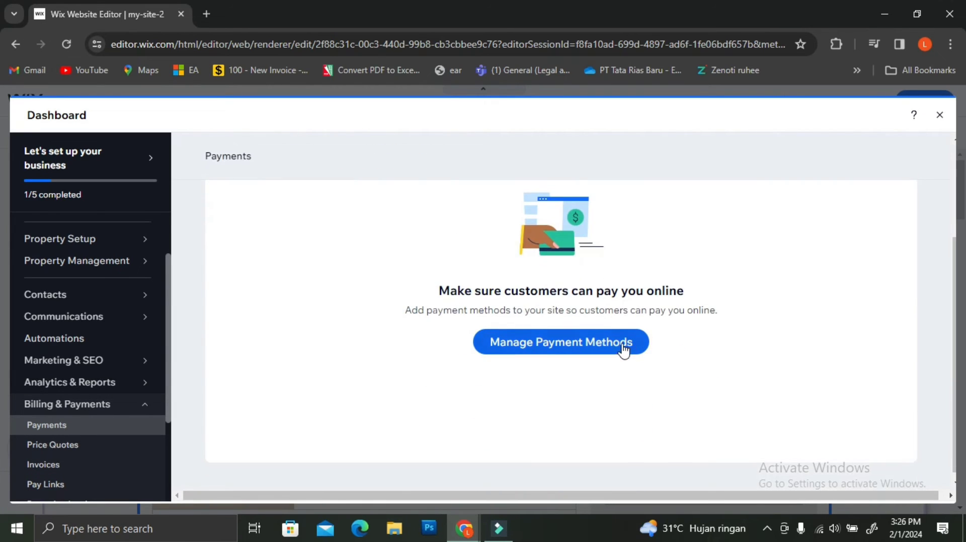
left_click(621, 347)
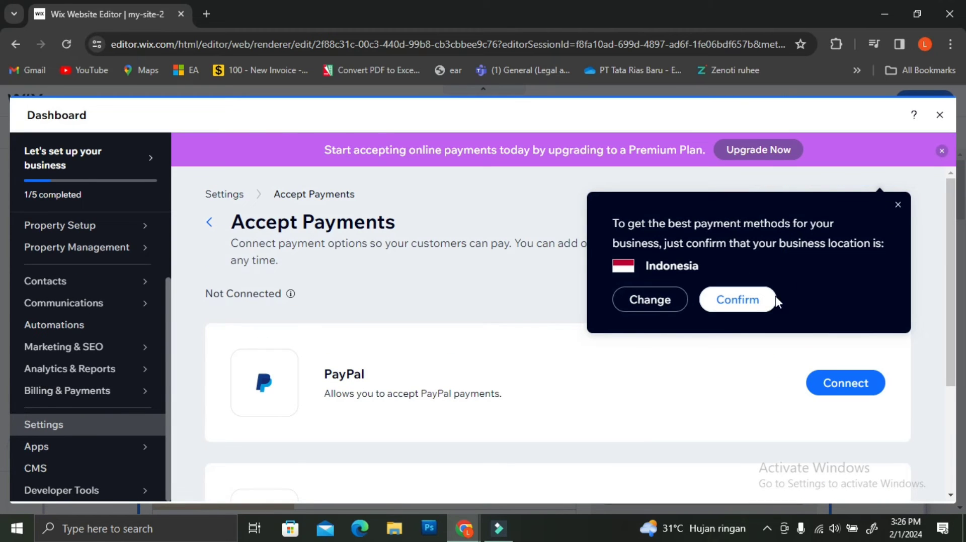
Confirm Indonesia as the business location and look over the PayPal and Manual Payments options
left_click(756, 306)
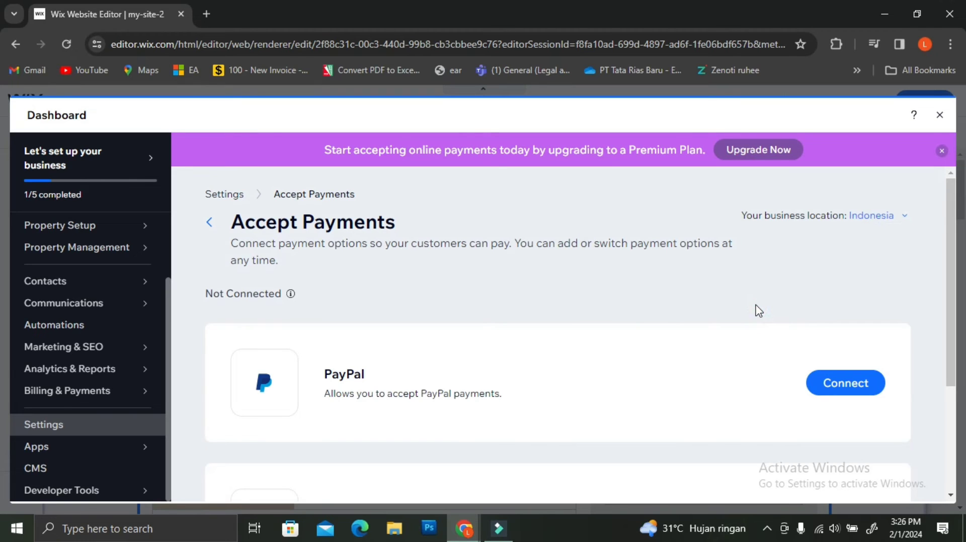
scroll(549, 309, "down", 3)
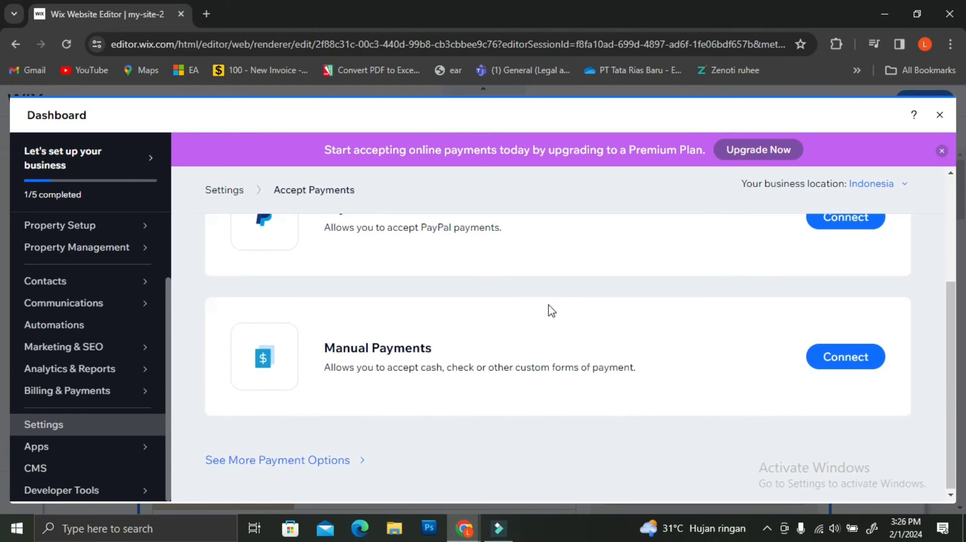
scroll(534, 307, "up", 1)
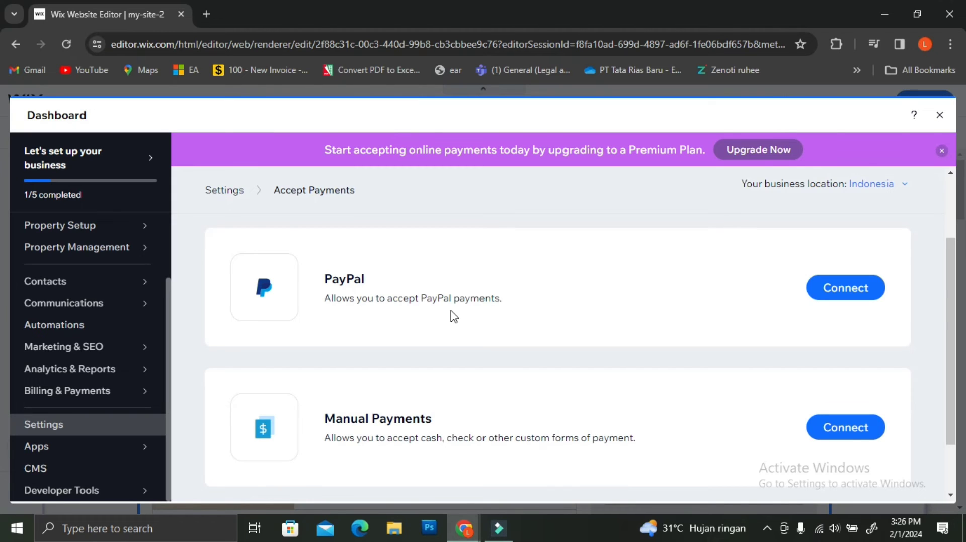
scroll(454, 317, "down", 2)
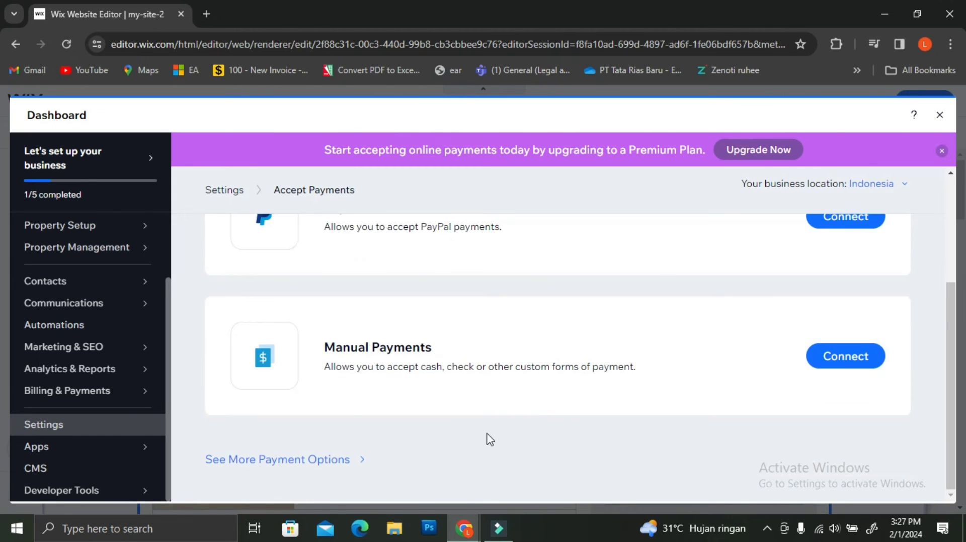
Examine the additional payment providers, such as HitPay, Xendit, Paymentwall and Atome, and return to the Accept Payments page
left_click(341, 459)
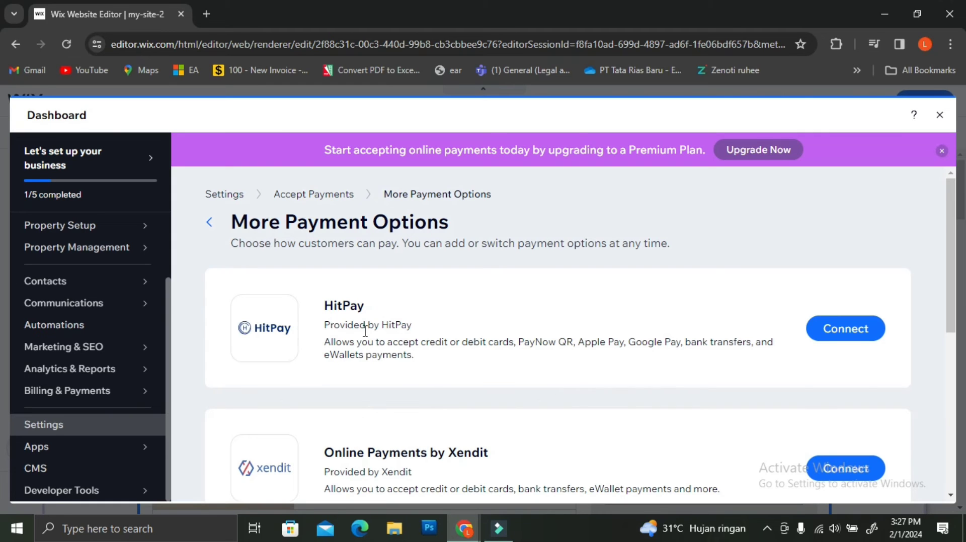
scroll(366, 338, "down", 1)
scroll(315, 351, "down", 4)
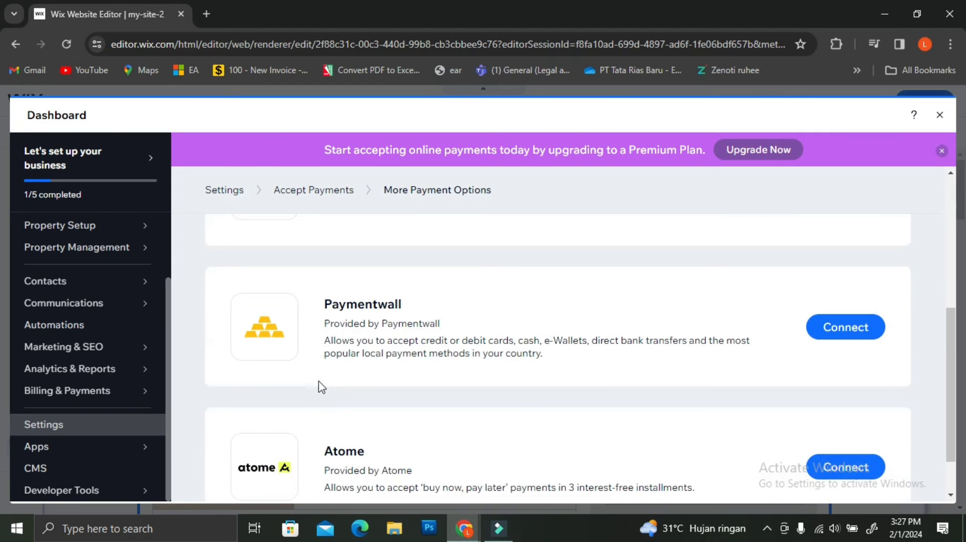
scroll(322, 385, "down", 1)
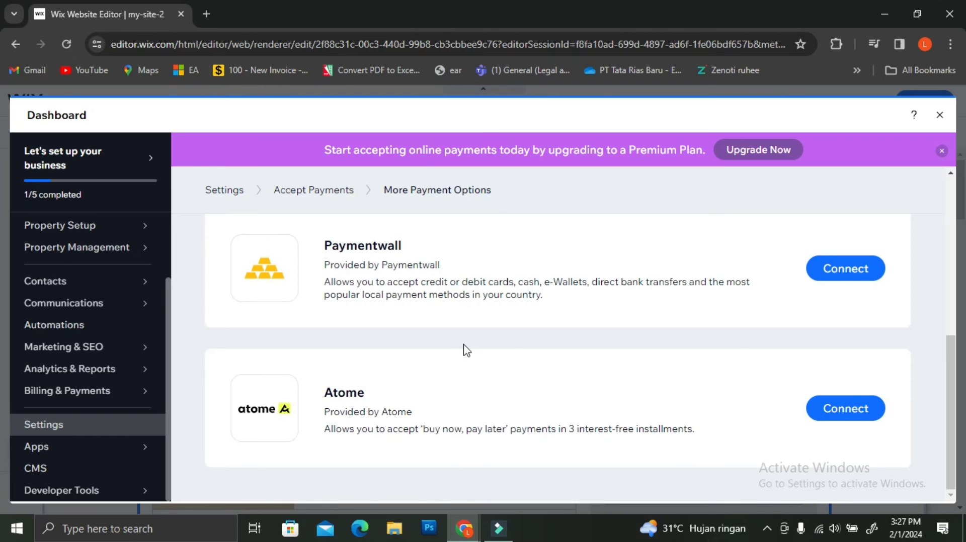
scroll(465, 344, "up", 3)
scroll(465, 344, "up", 4)
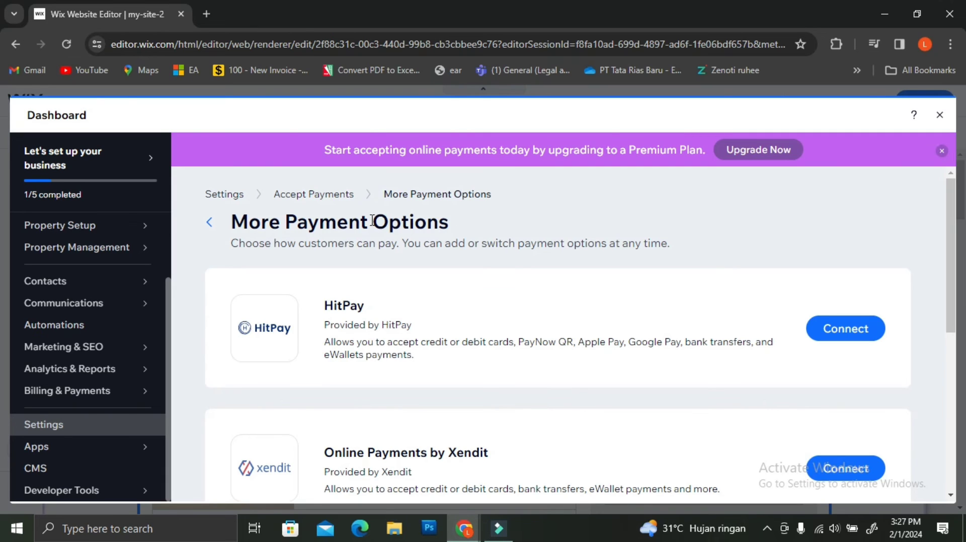
left_click(320, 195)
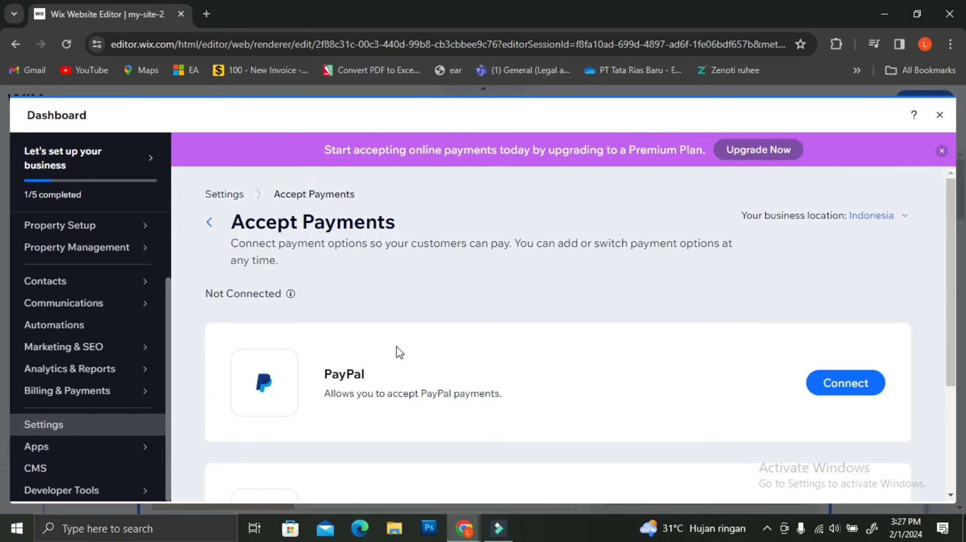
scroll(378, 381, "down", 1)
scroll(378, 380, "down", 1)
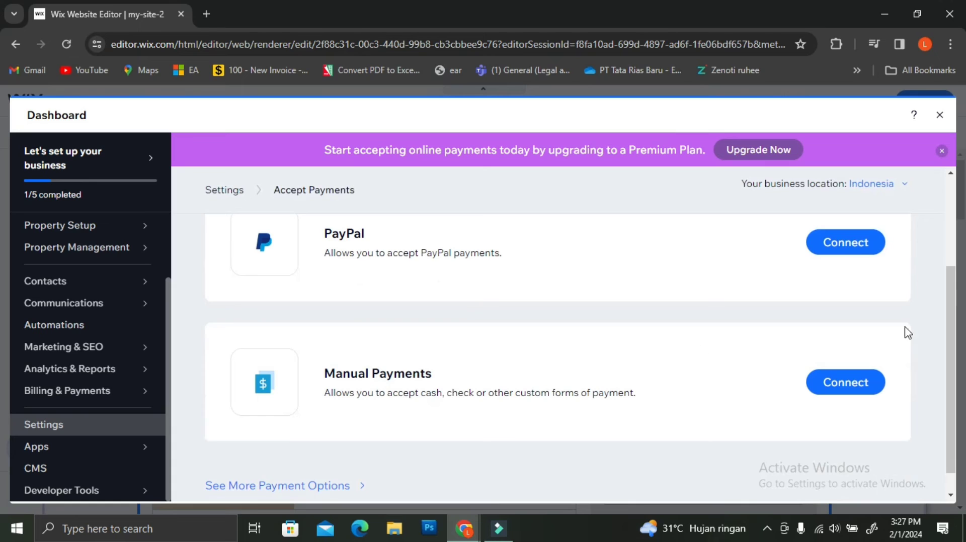
Open the PayPal connection page and examine its instructions, fees, account information form and available payment methods
left_click(855, 253)
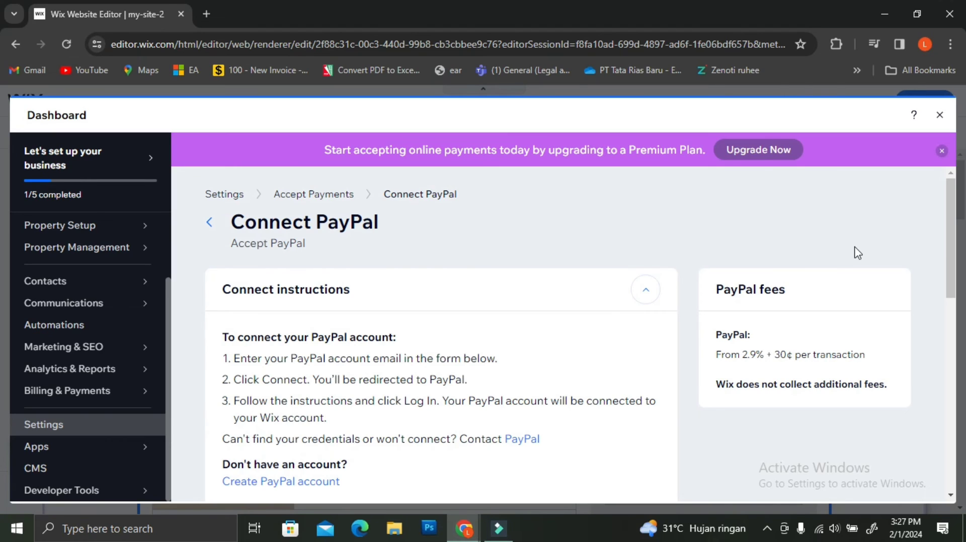
scroll(536, 344, "down", 3)
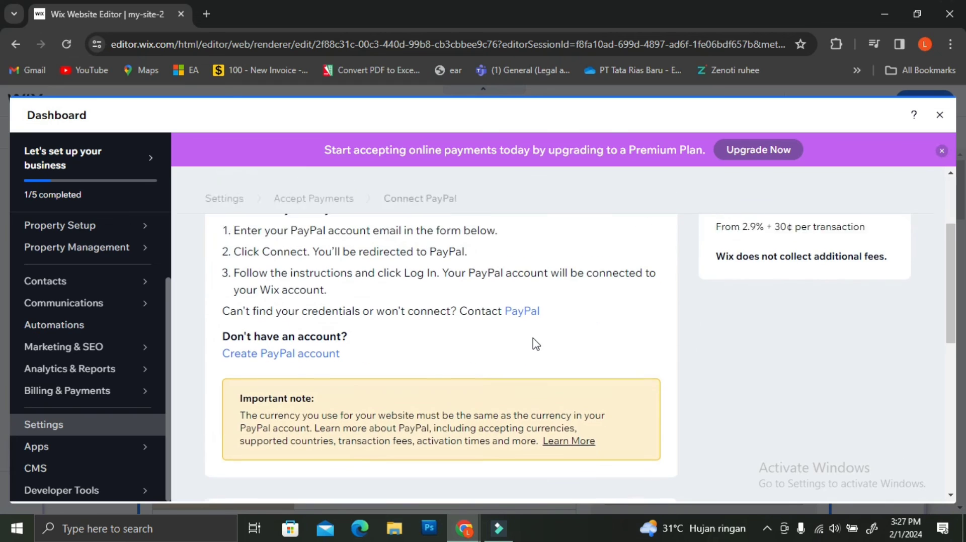
scroll(534, 341, "up", 2)
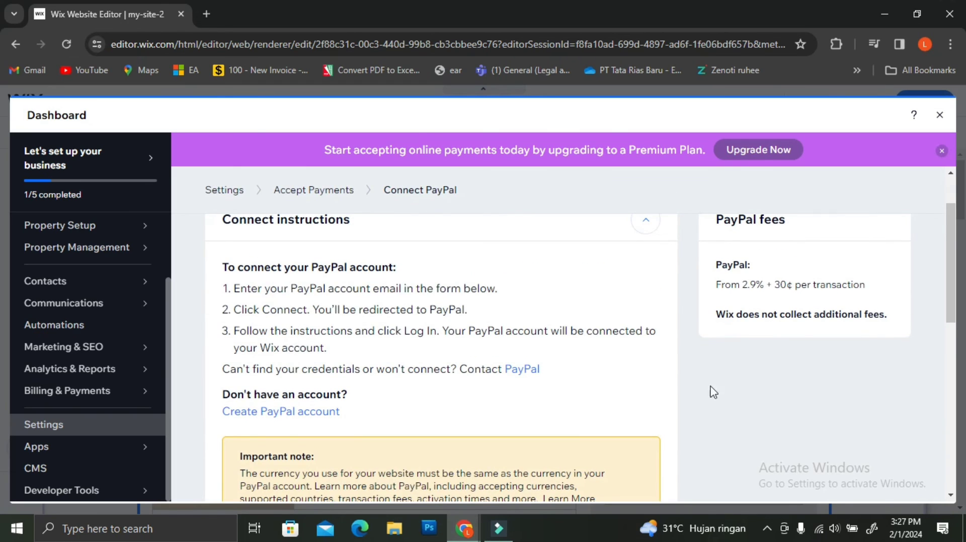
scroll(724, 390, "up", 2)
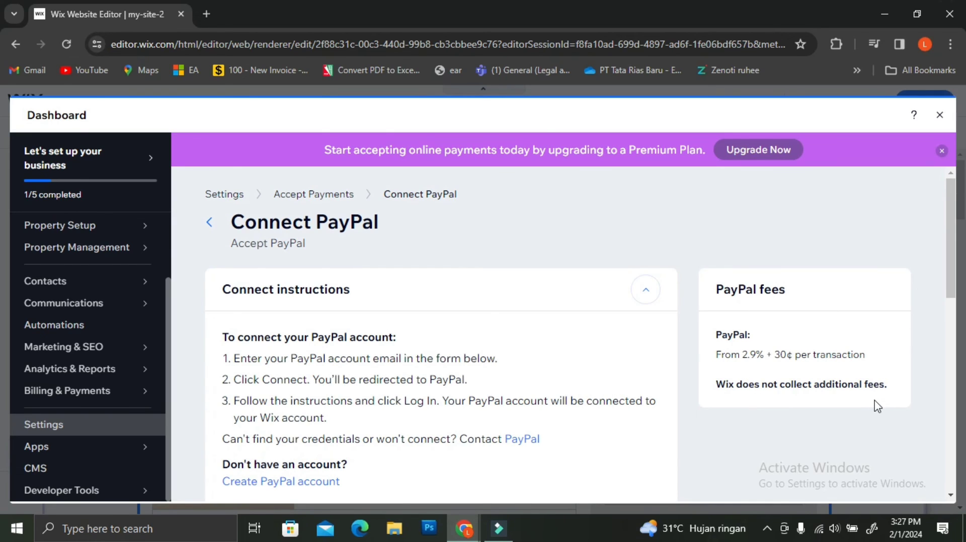
scroll(683, 403, "down", 10)
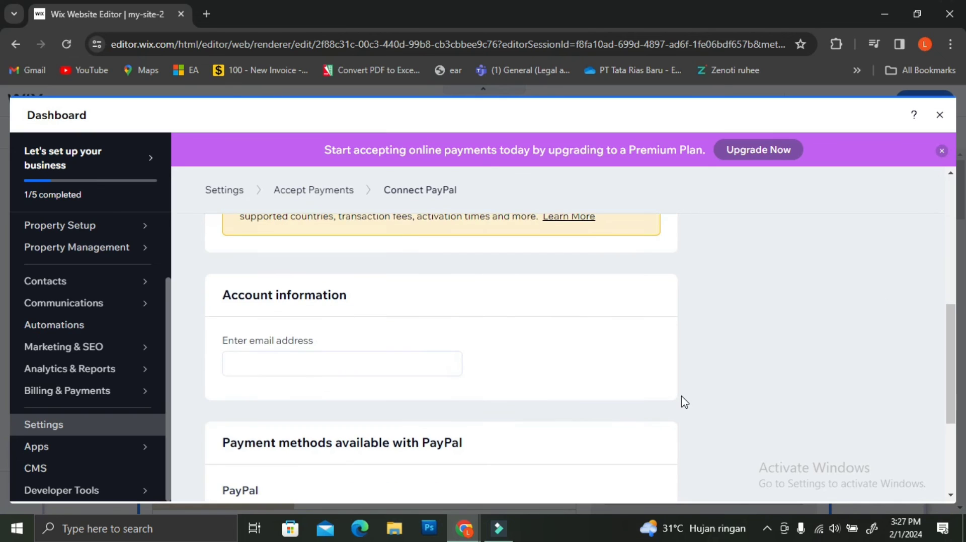
scroll(683, 402, "up", 2)
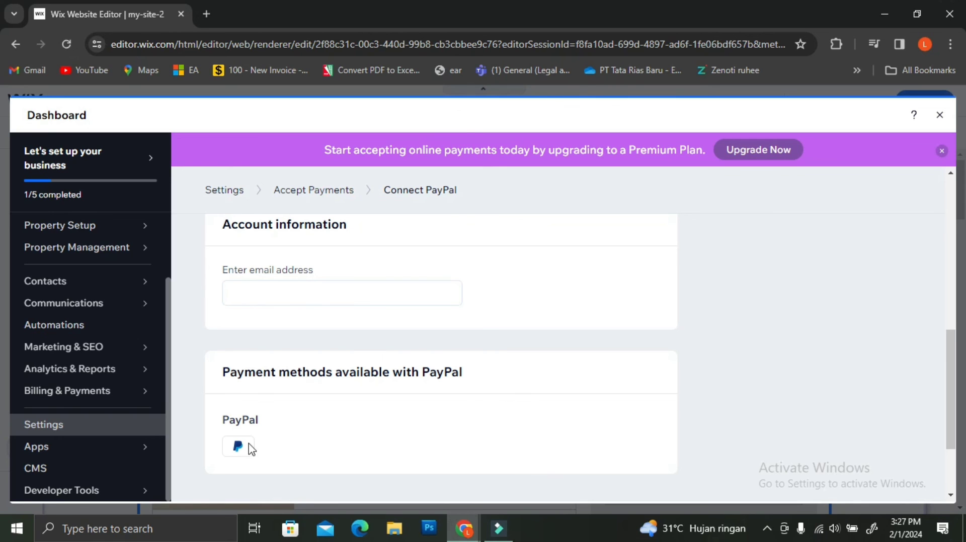
scroll(644, 421, "down", 3)
scroll(795, 424, "up", 8)
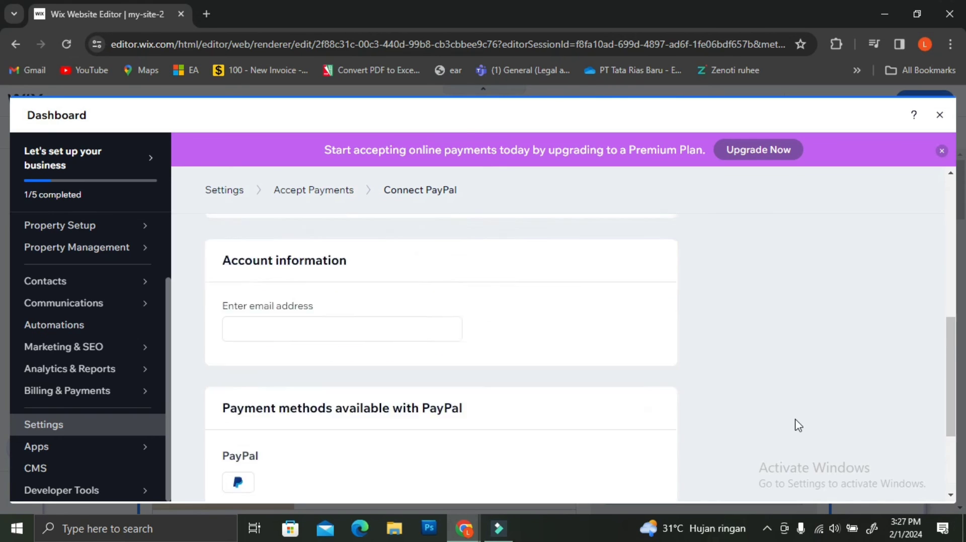
scroll(797, 425, "up", 3)
scroll(797, 425, "down", 2)
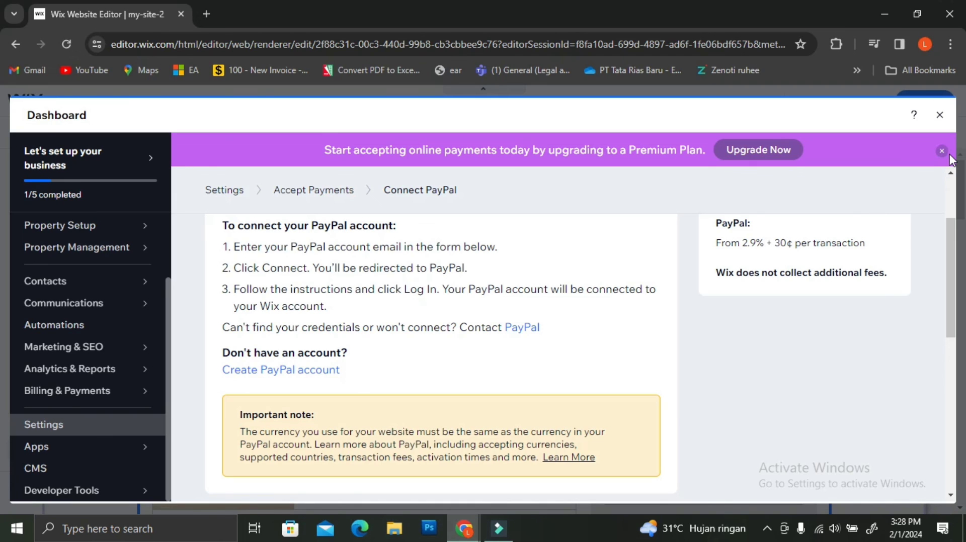
Close the dashboard and look over the Book a Room page in the editor
left_click(939, 117)
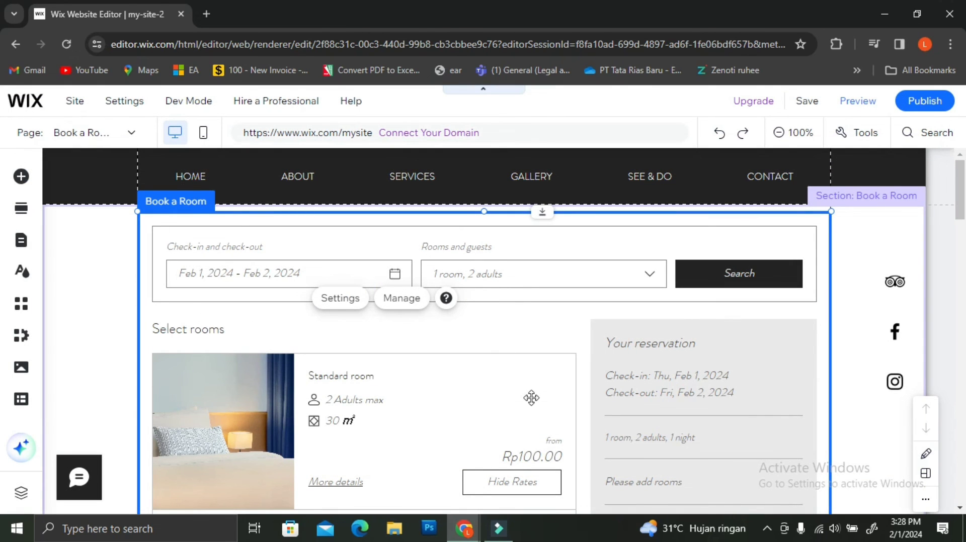
scroll(531, 397, "down", 4)
scroll(532, 398, "up", 2)
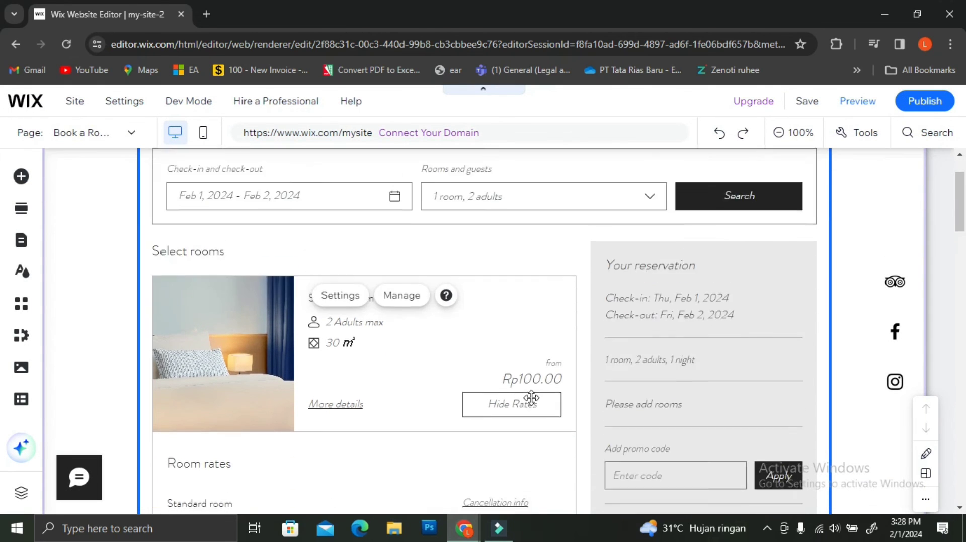